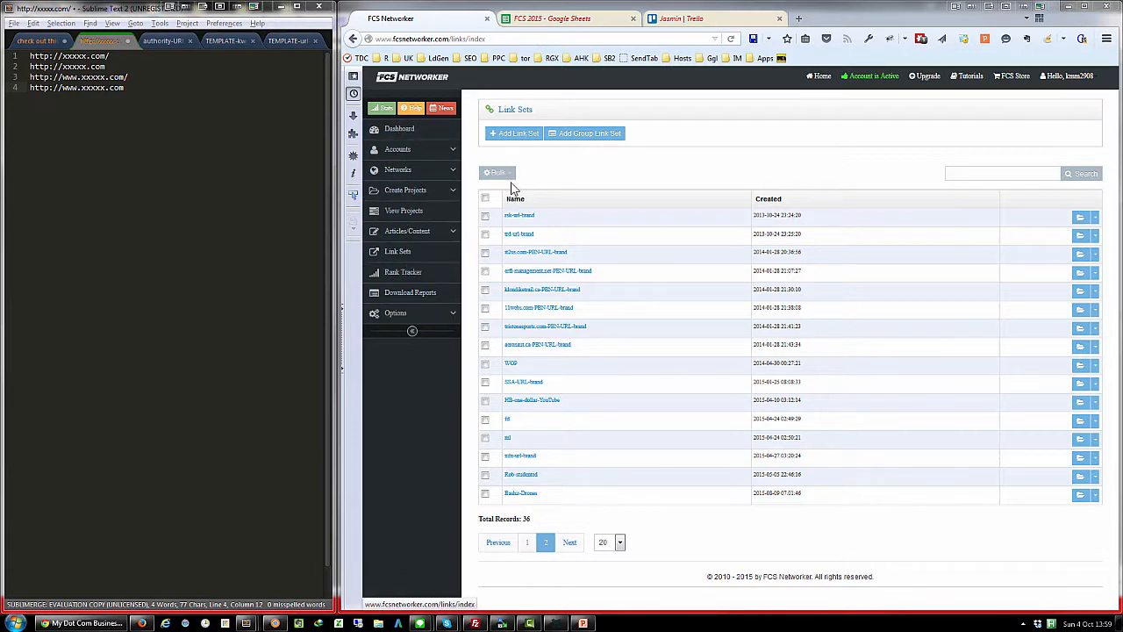
# - Start a new link set and name it xxx-set
pyautogui.click(512, 137)
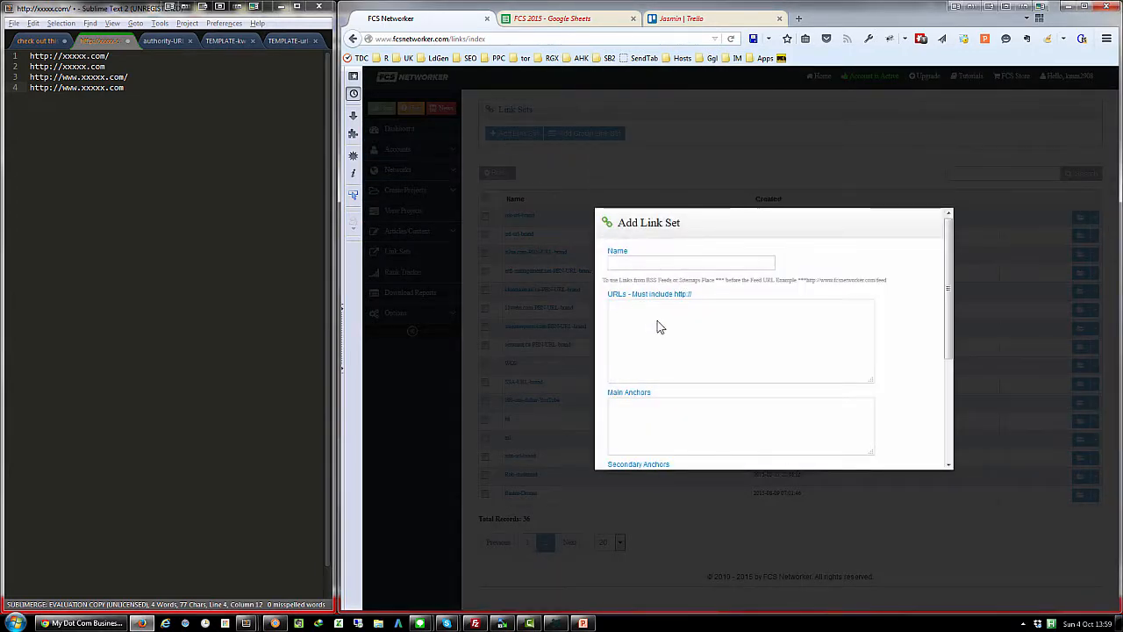
pyautogui.click(658, 262)
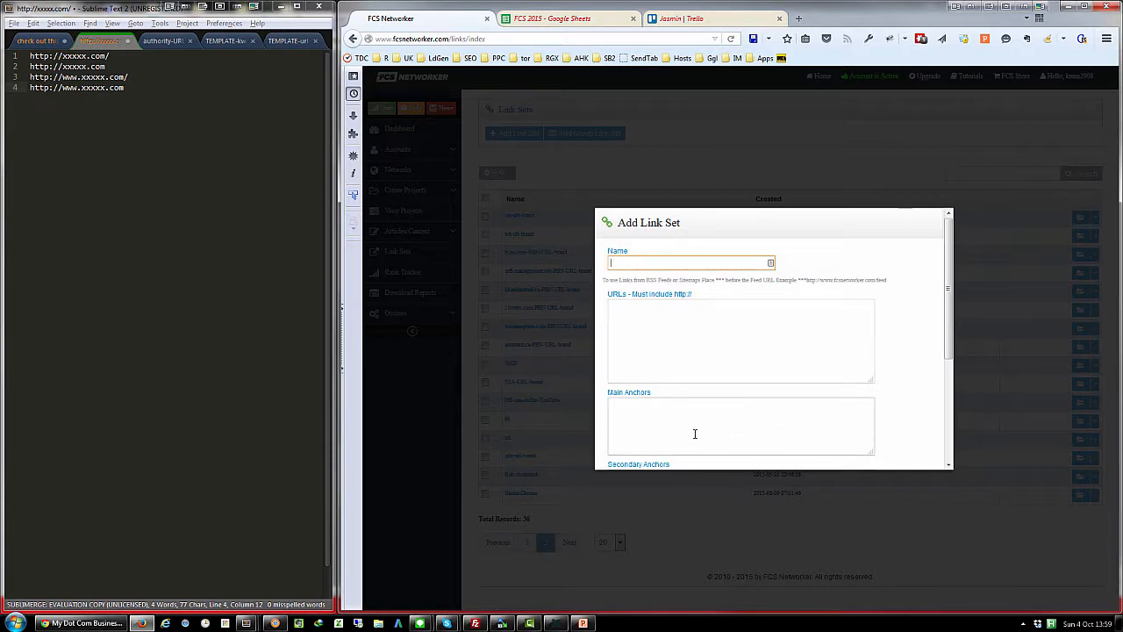
pyautogui.write('xxx-set')
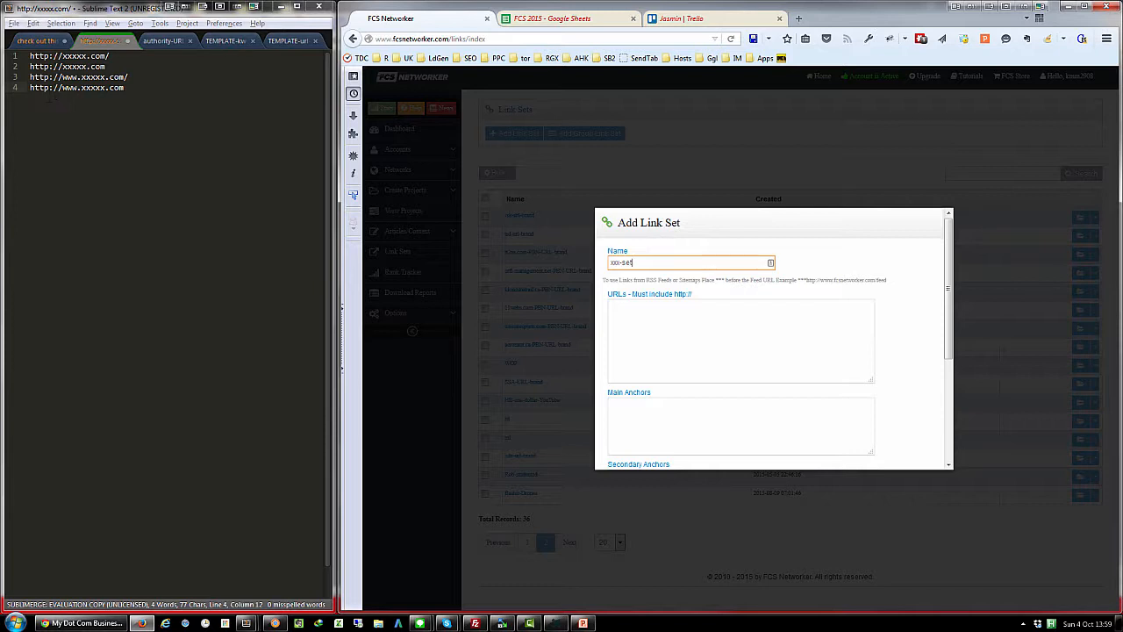
# - Copy the four xxxxx.com URL variants from Sublime Text and paste them into the link set's URLs
pyautogui.moveTo(34, 56); pyautogui.dragTo(138, 96)
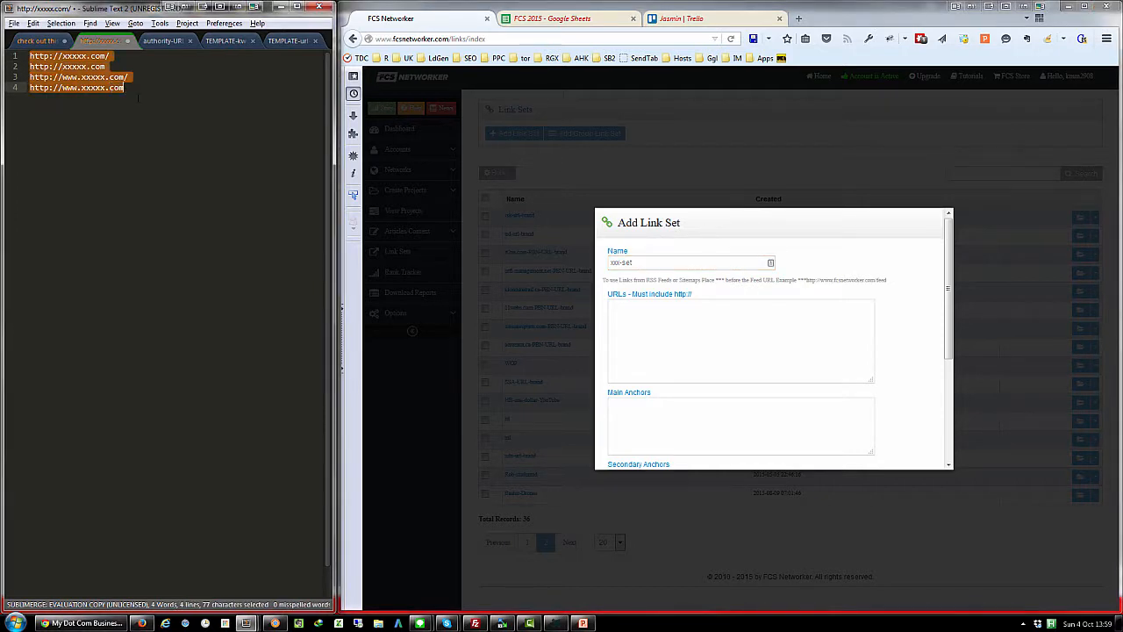
pyautogui.rightClick(108, 84)
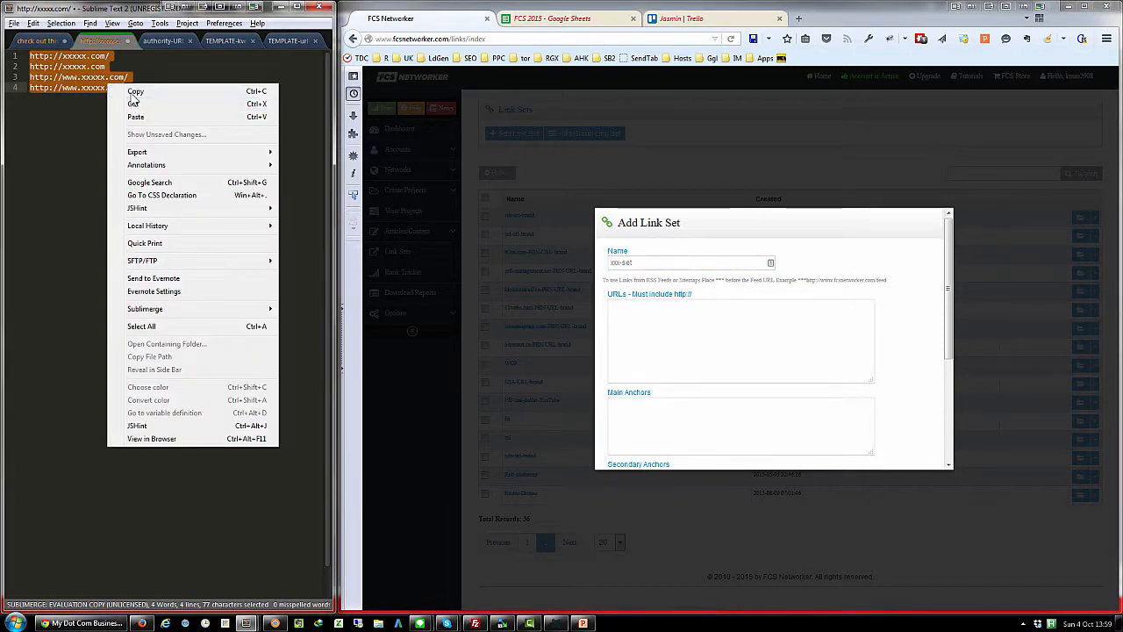
pyautogui.click(134, 91)
pyautogui.click(626, 316)
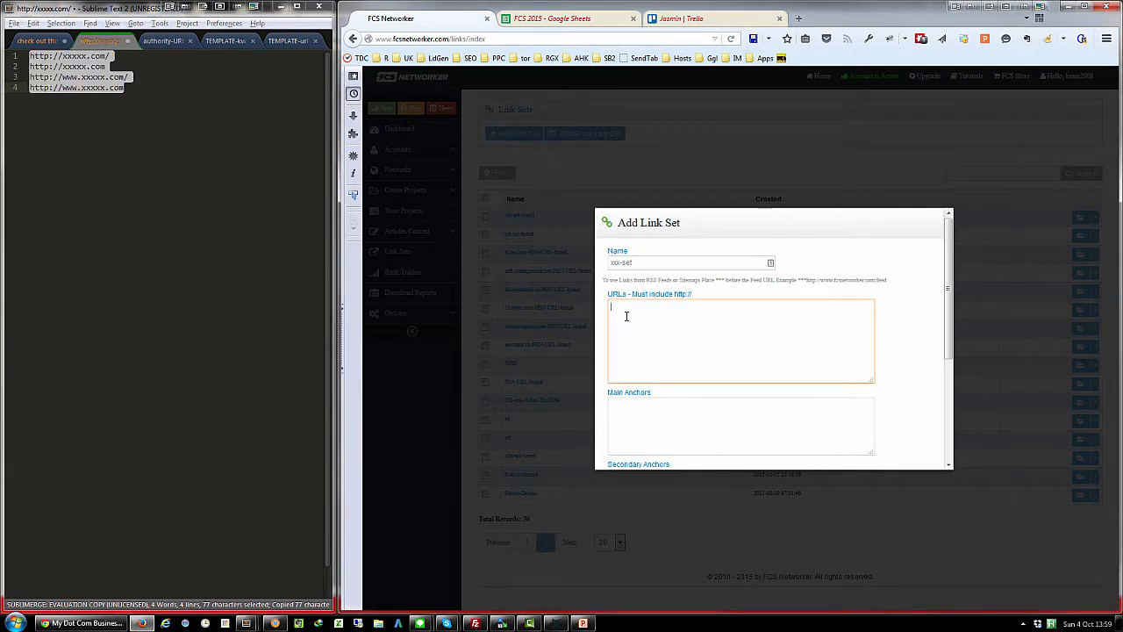
pyautogui.rightClick(627, 316)
pyautogui.click(676, 365)
# - Copy the full list of generic phrases from "check out this site here" to "try this" into Main Anchors and add the link set
pyautogui.moveTo(948, 314); pyautogui.dragTo(952, 359)
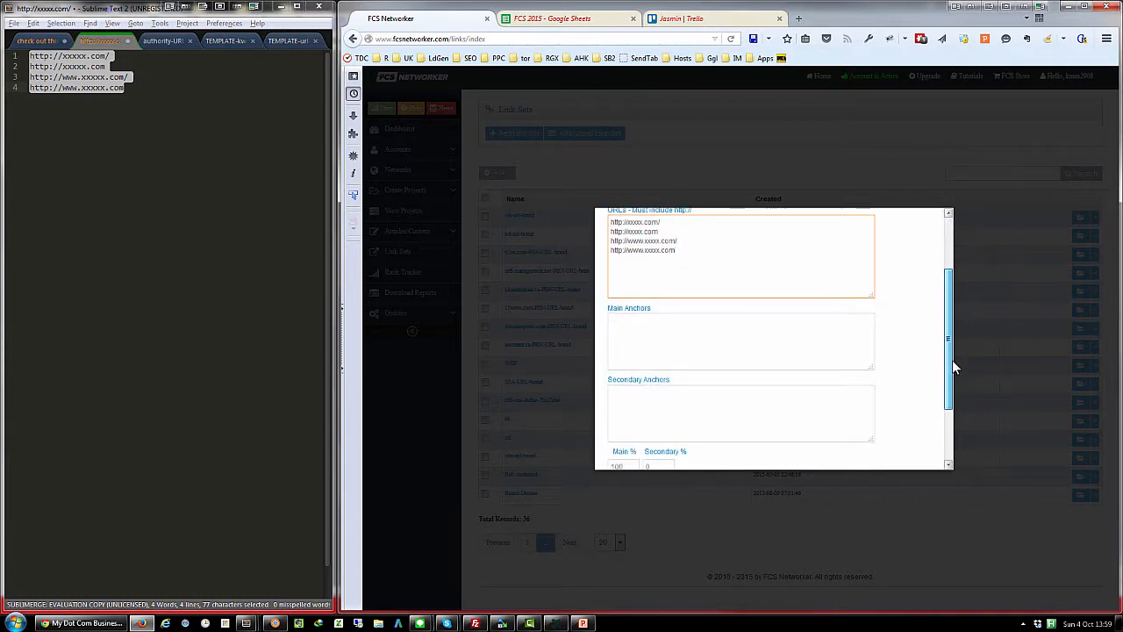
pyautogui.click(40, 41)
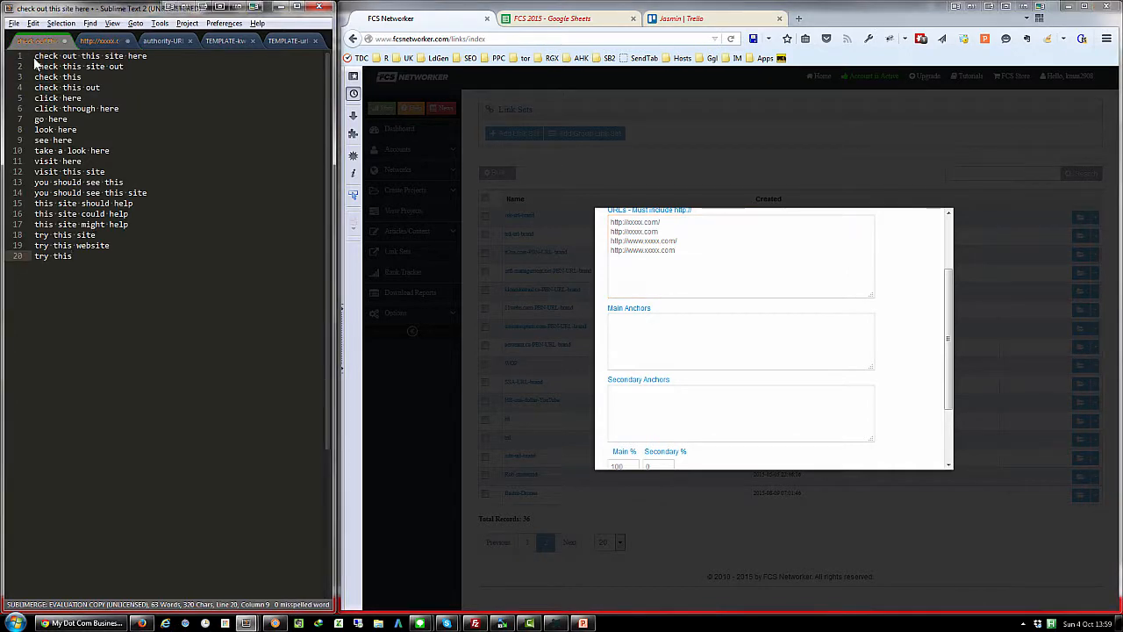
pyautogui.moveTo(34, 56); pyautogui.dragTo(79, 263)
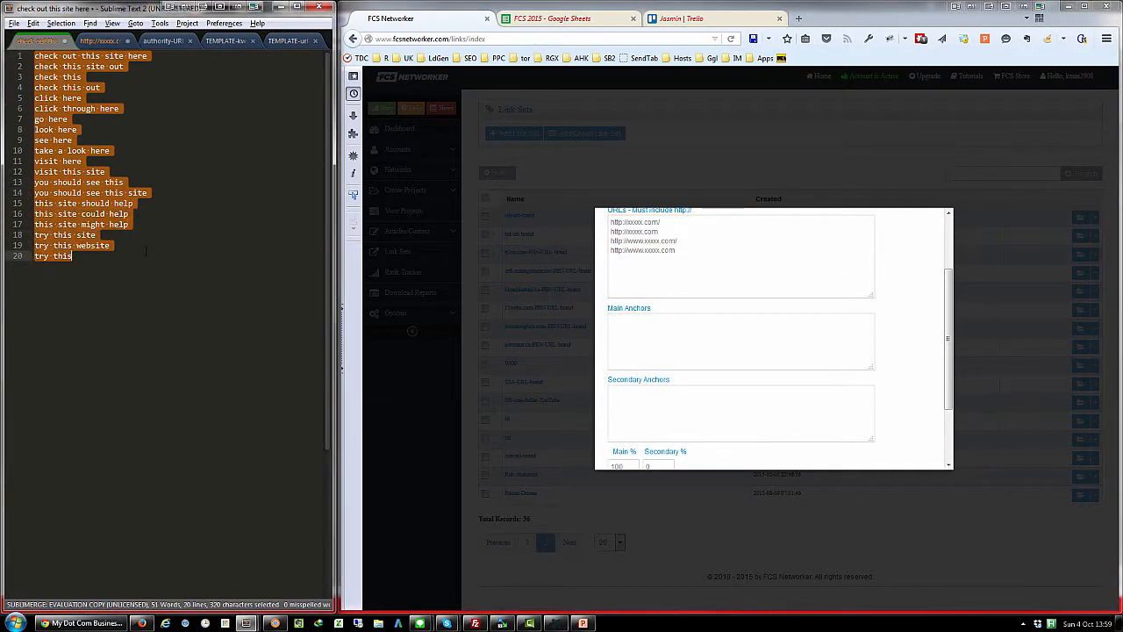
pyautogui.rightClick(96, 211)
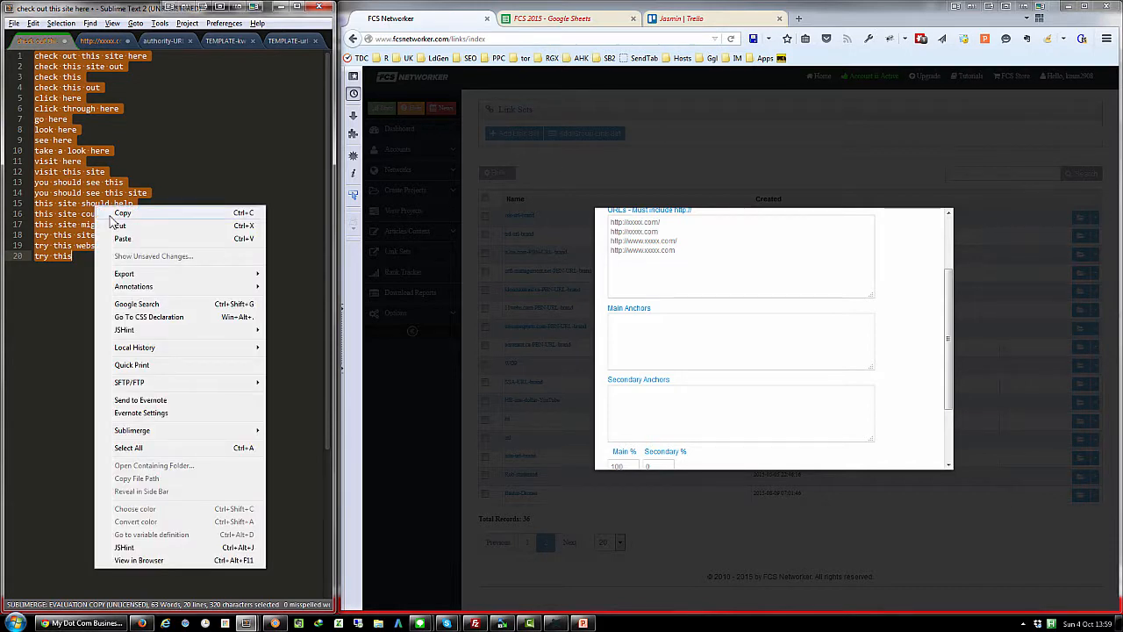
pyautogui.click(112, 217)
pyautogui.click(652, 338)
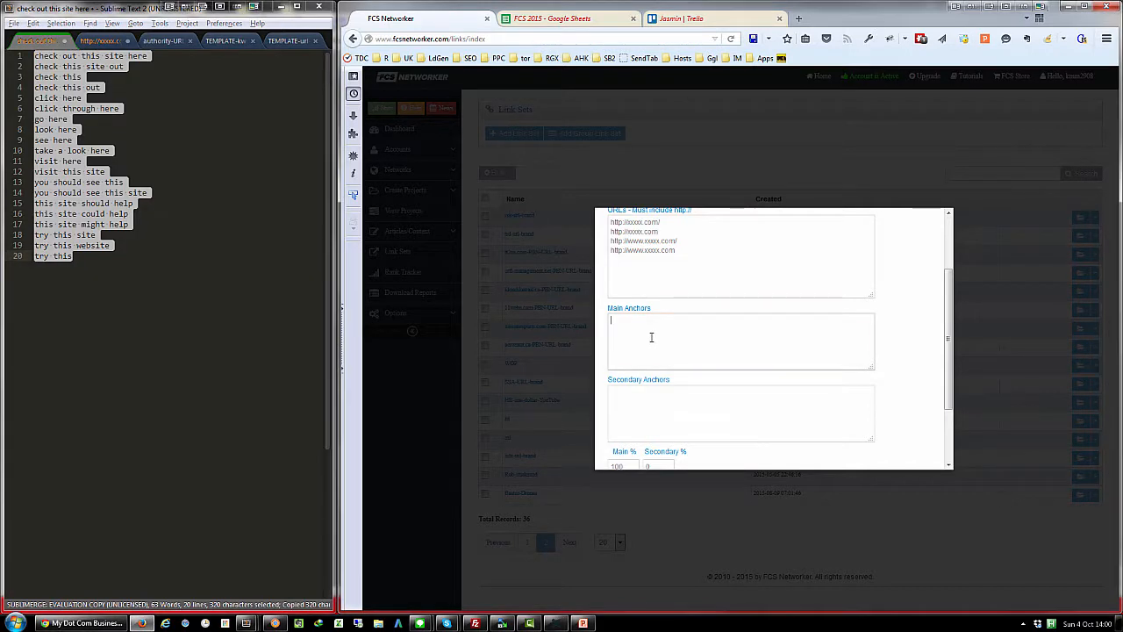
pyautogui.rightClick(652, 339)
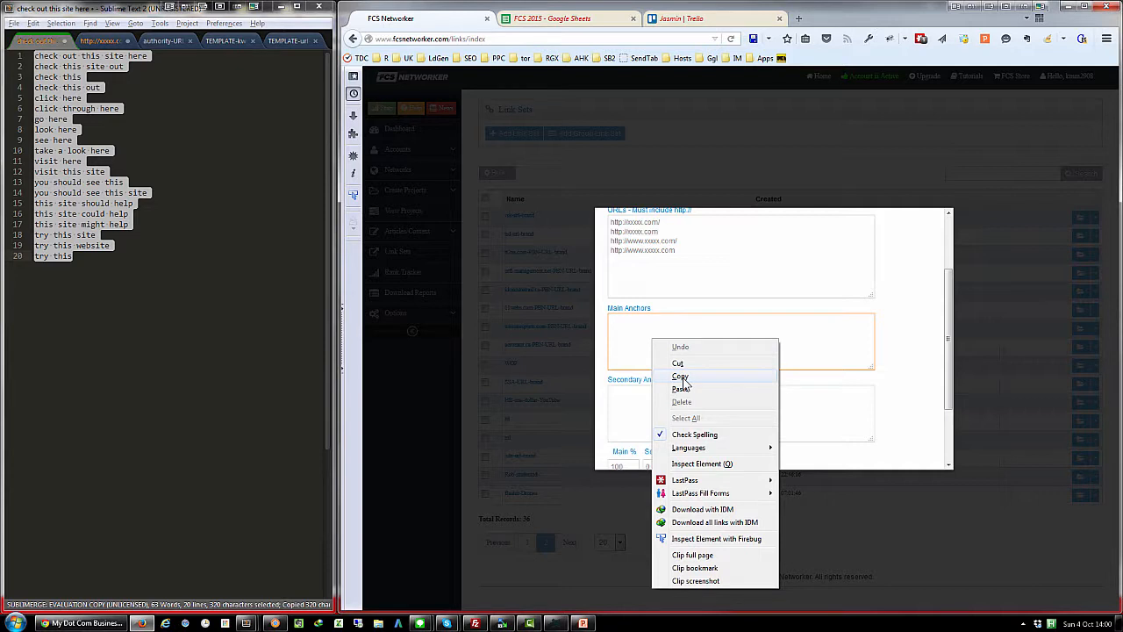
pyautogui.click(681, 389)
pyautogui.scroll(-3, 710, 412)
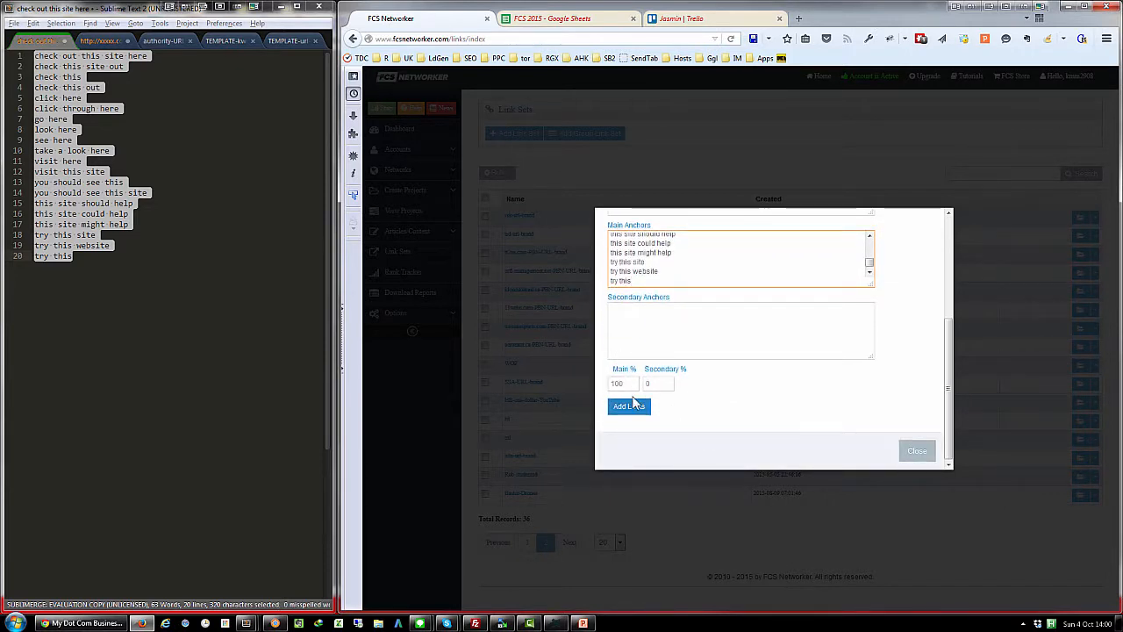
pyautogui.click(635, 408)
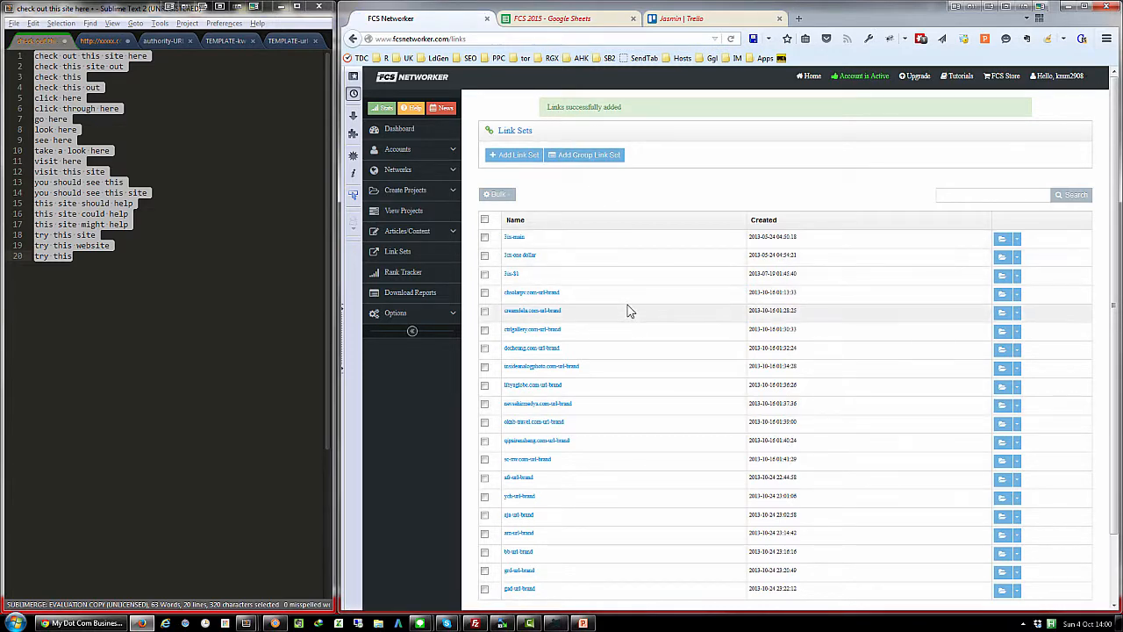
# - Show the second page of the link sets list
pyautogui.scroll(-1, 628, 310)
pyautogui.scroll(-1, 628, 310)
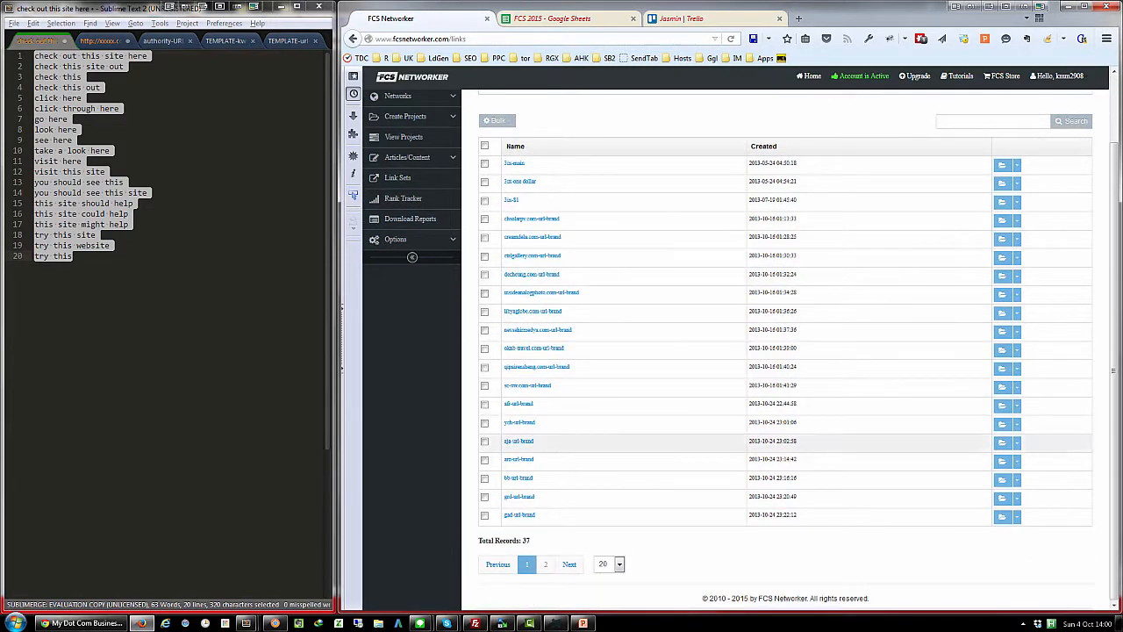
pyautogui.click(545, 566)
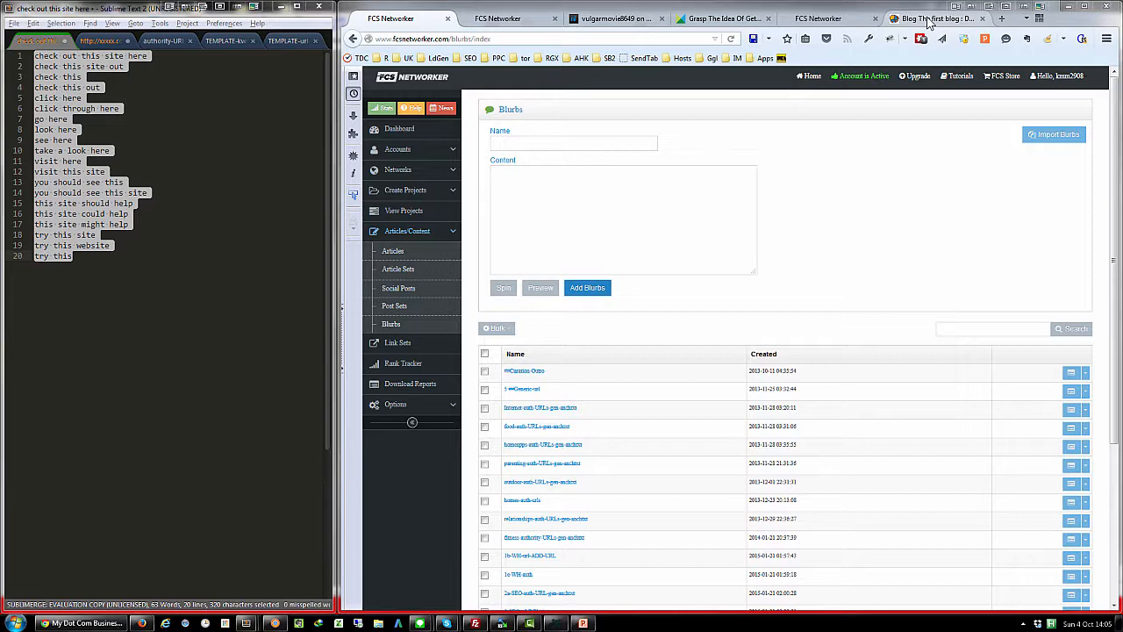
# - Examine the published personal drones blog post, including its "Drones With Camera" and "go here" links and the embedded video
pyautogui.click(928, 23)
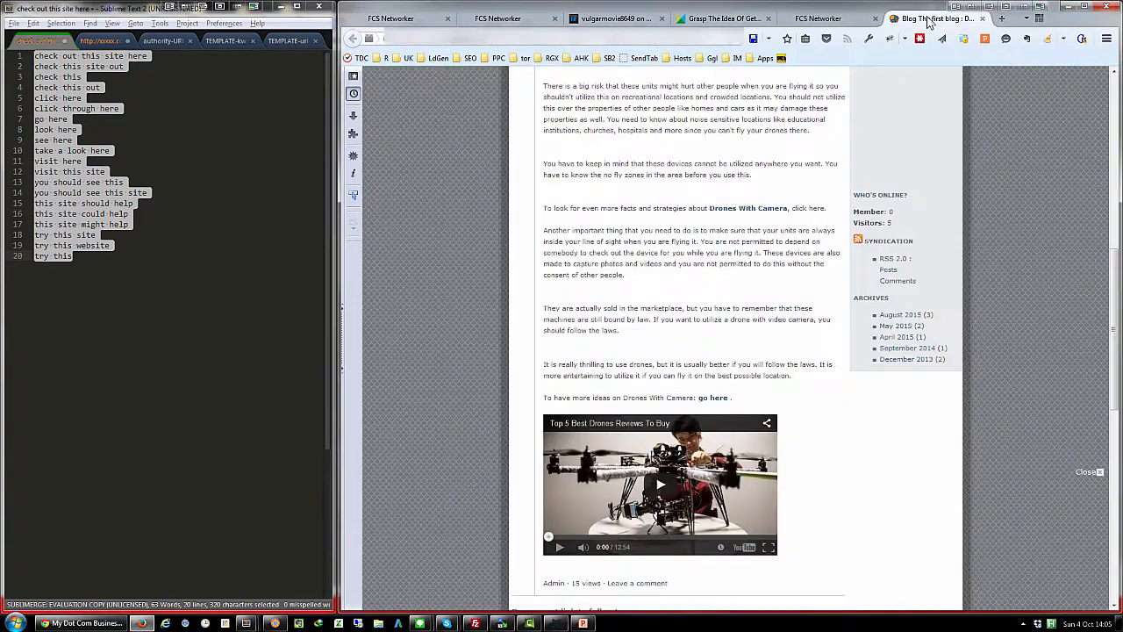
pyautogui.scroll(5, 521, 269)
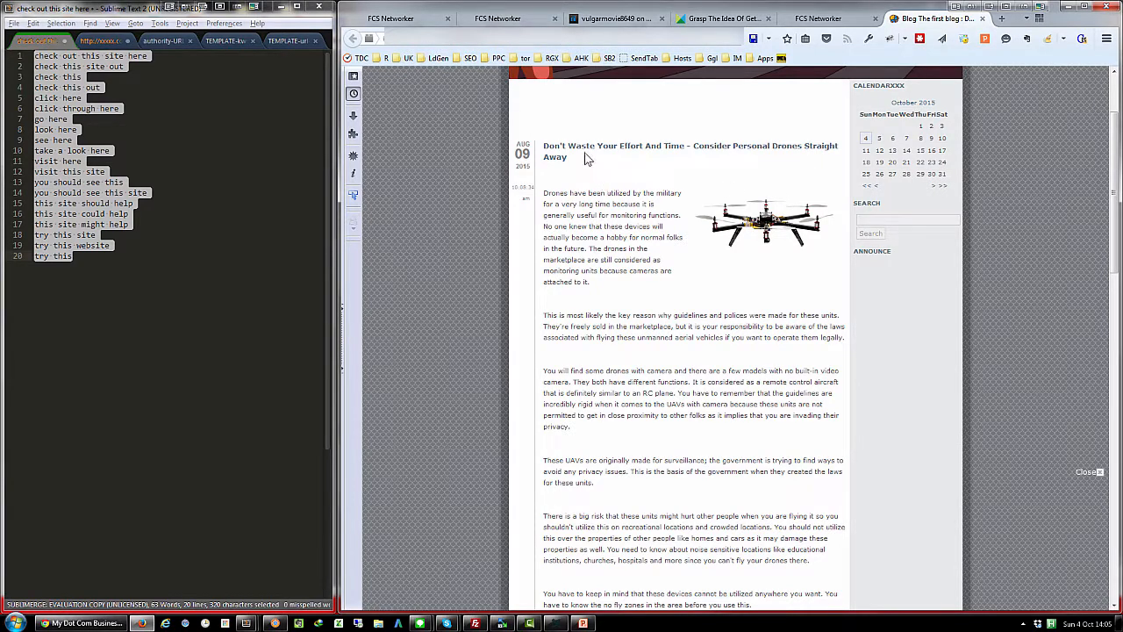
pyautogui.scroll(-2, 591, 226)
pyautogui.scroll(-5, 591, 224)
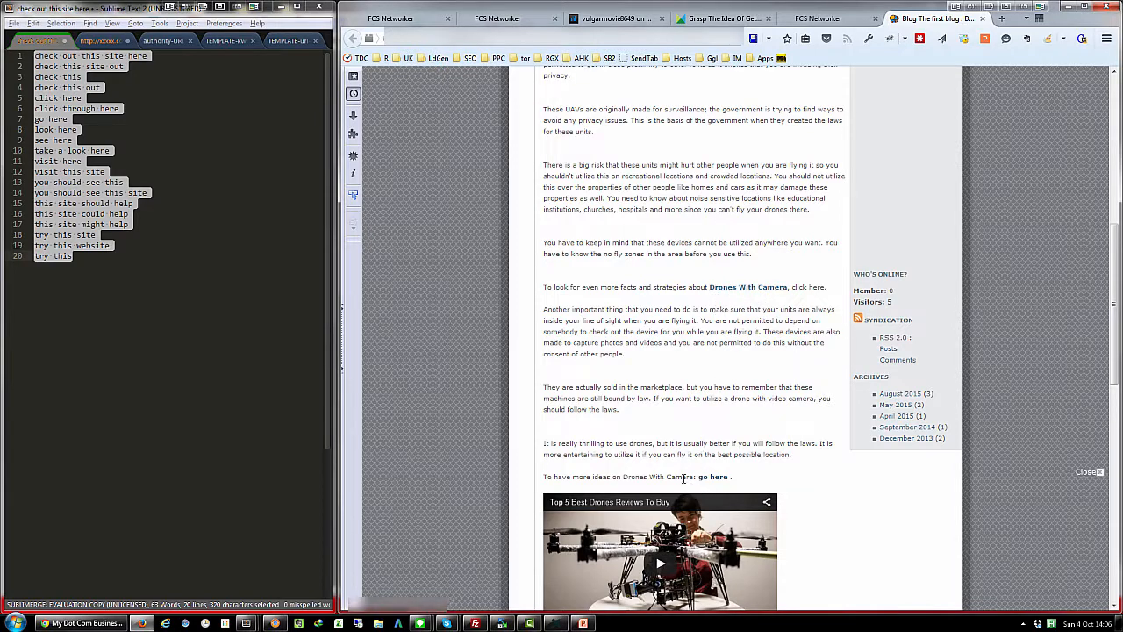
pyautogui.scroll(-3, 567, 477)
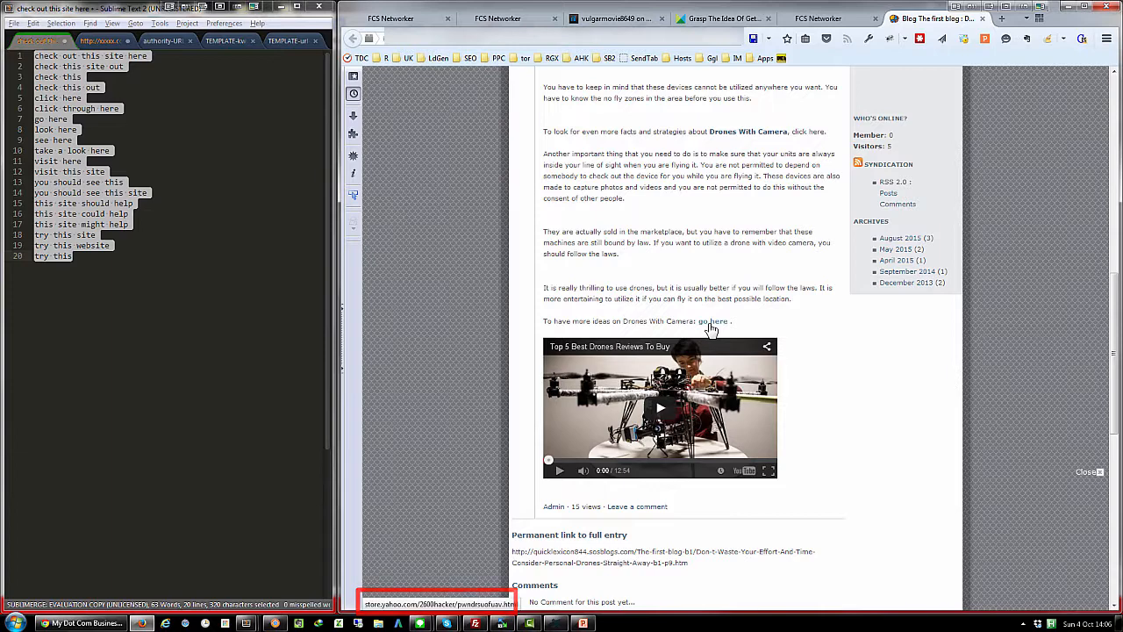
pyautogui.scroll(1, 711, 329)
pyautogui.scroll(2, 711, 329)
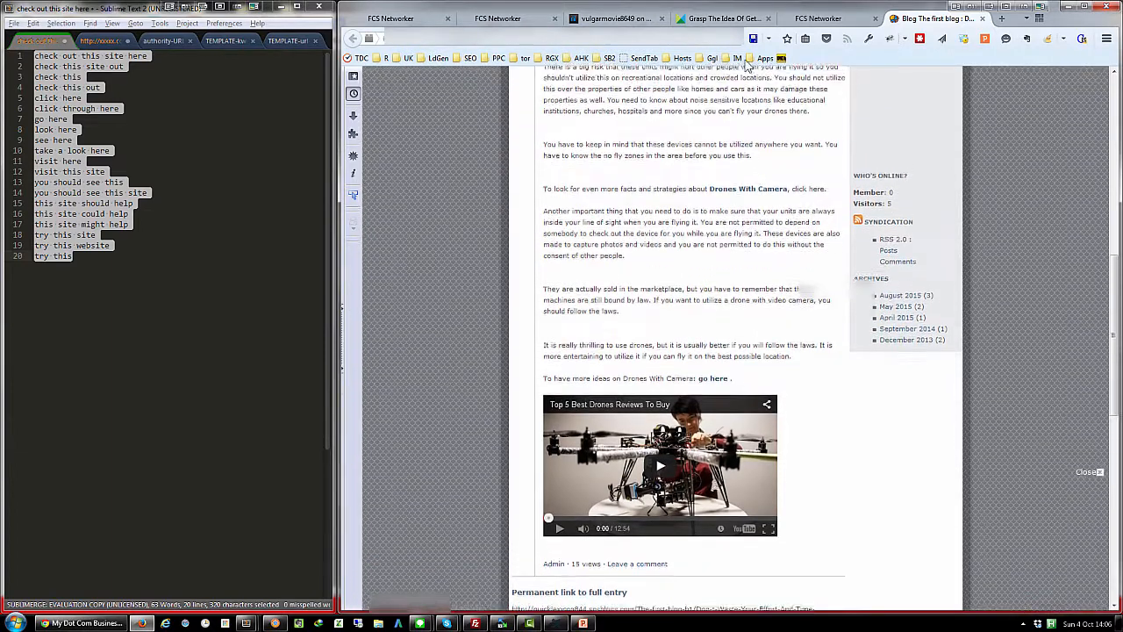
# - Examine the contextual links in the drone article on My Website and in the PureVolume drone post
pyautogui.click(724, 20)
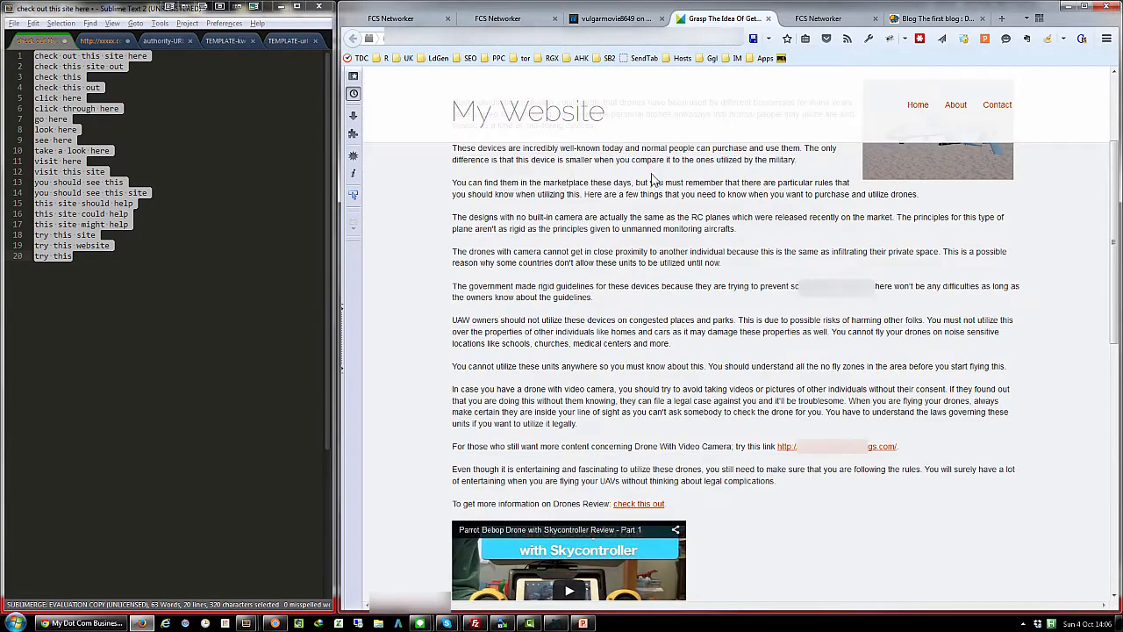
pyautogui.scroll(-1, 580, 225)
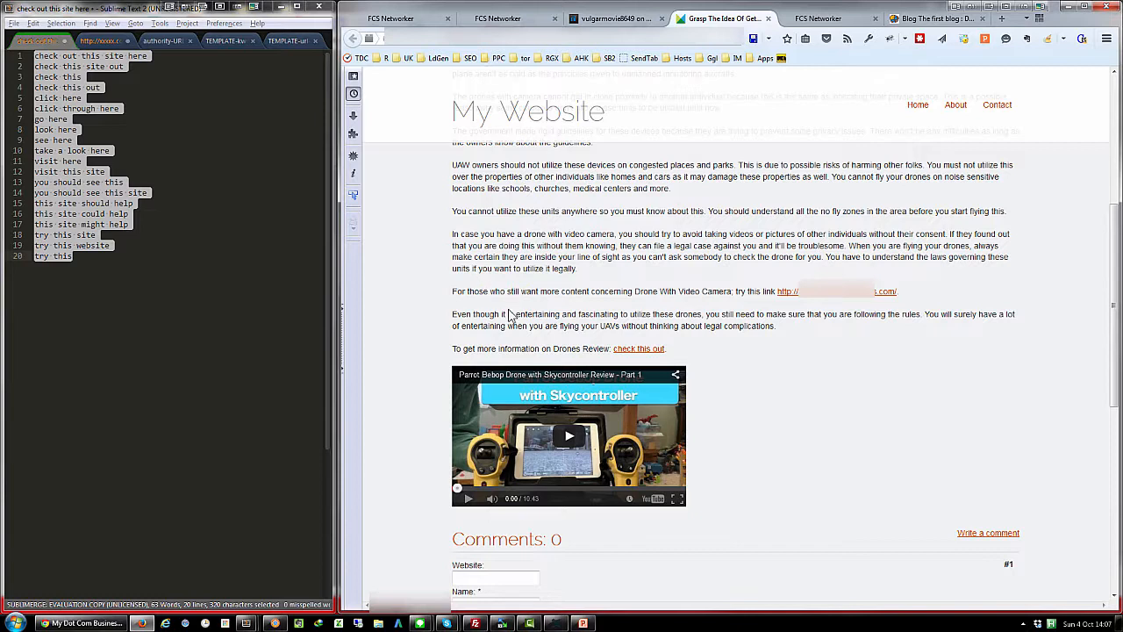
pyautogui.scroll(3, 803, 451)
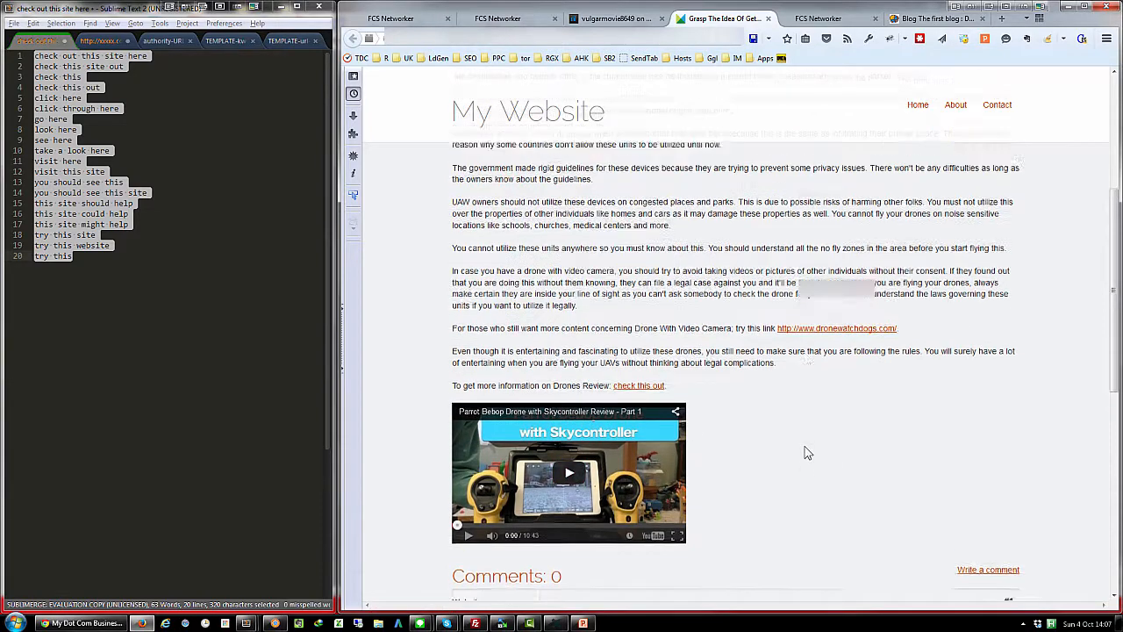
pyautogui.scroll(3, 806, 449)
pyautogui.scroll(-15, 805, 447)
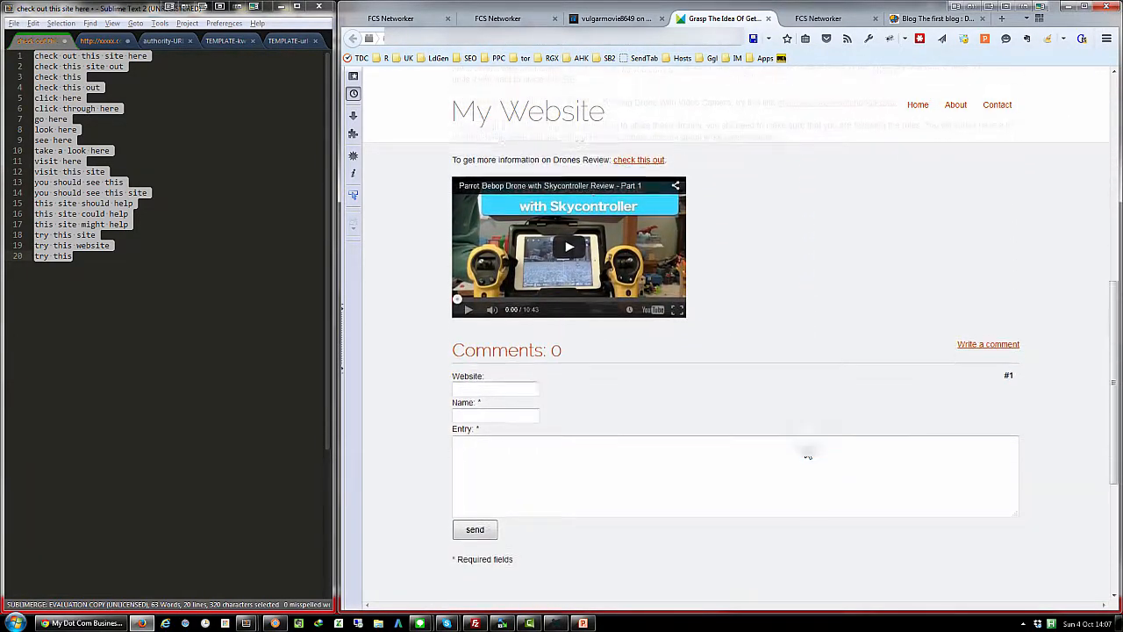
pyautogui.scroll(7, 808, 454)
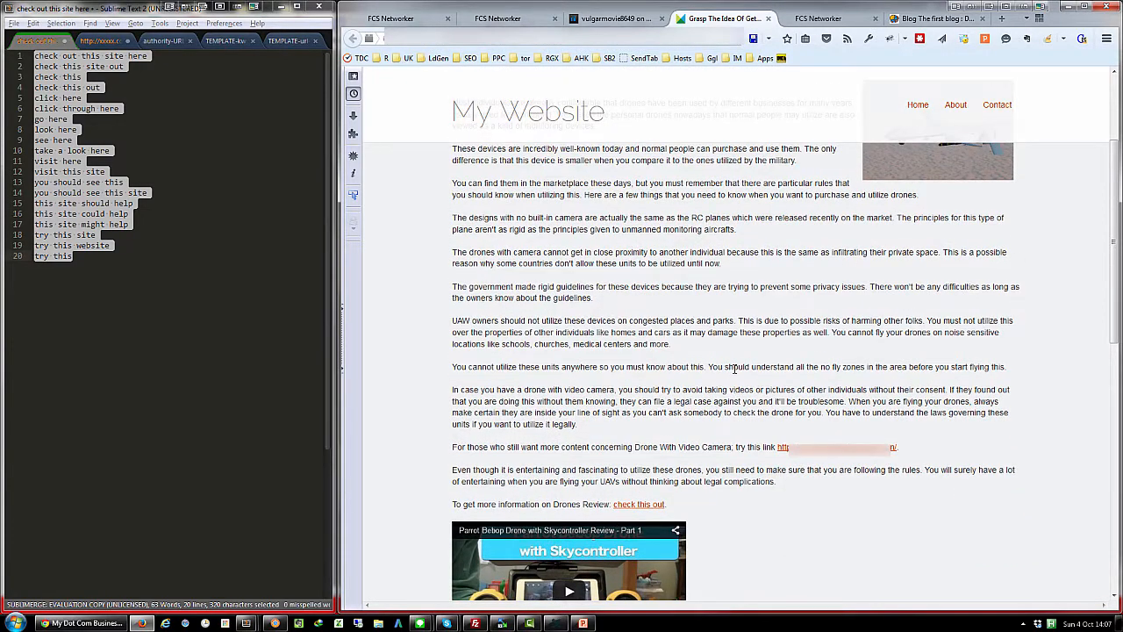
pyautogui.scroll(3, 824, 448)
pyautogui.click(631, 20)
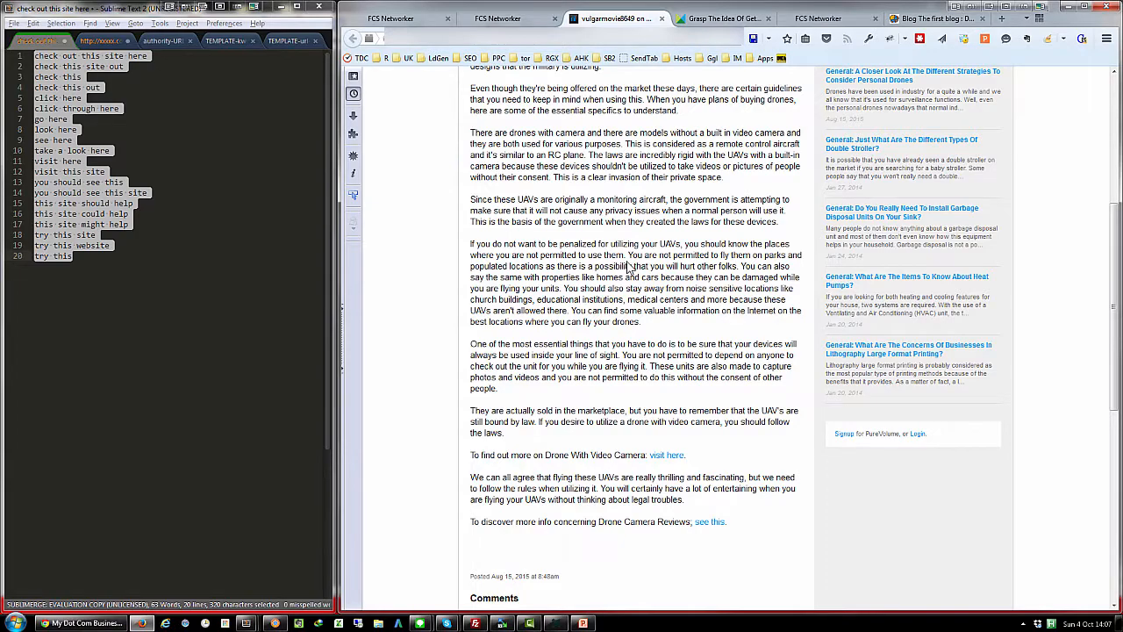
pyautogui.scroll(-3, 628, 267)
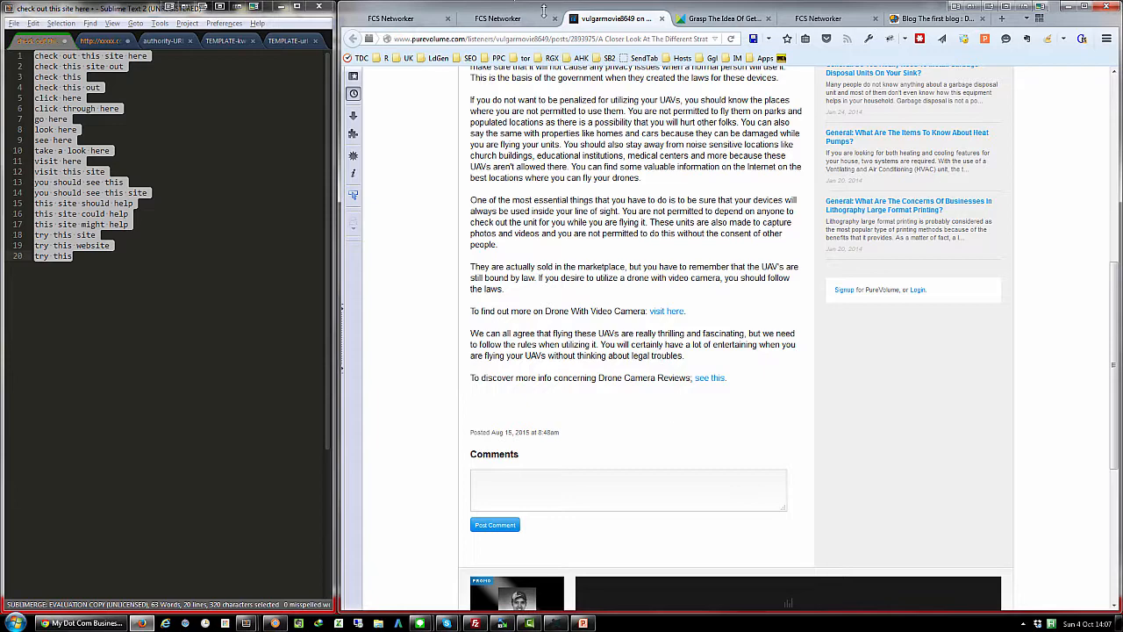
# - Return to the Blurbs page, open the authority-URL template in Sublime Text, and name the new blurb xxx-blurb
pyautogui.click(418, 19)
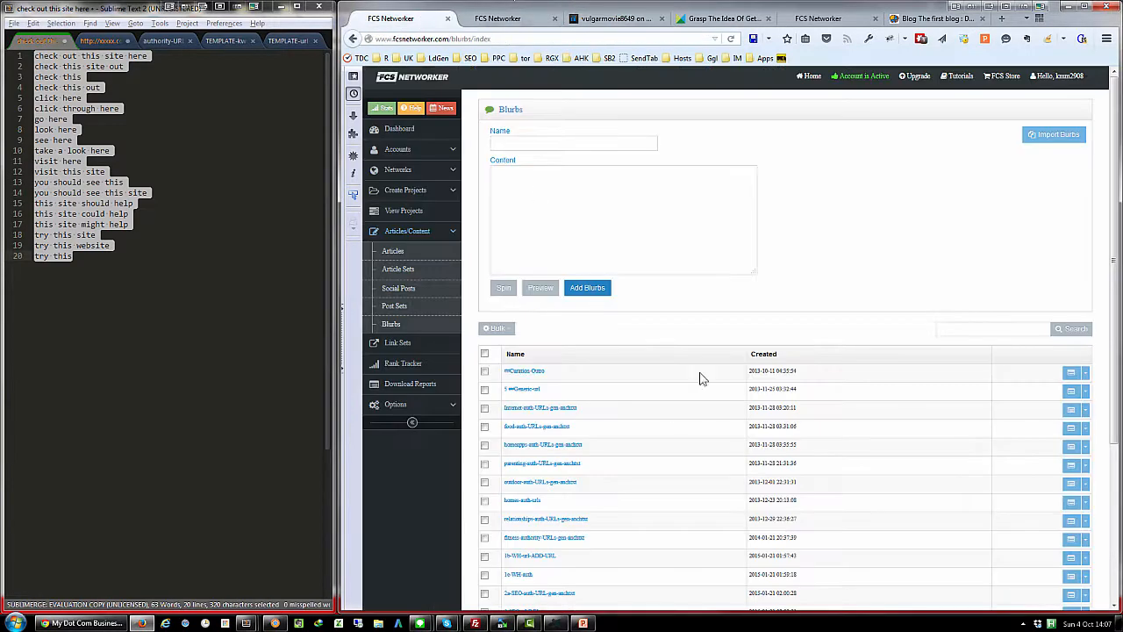
pyautogui.click(163, 41)
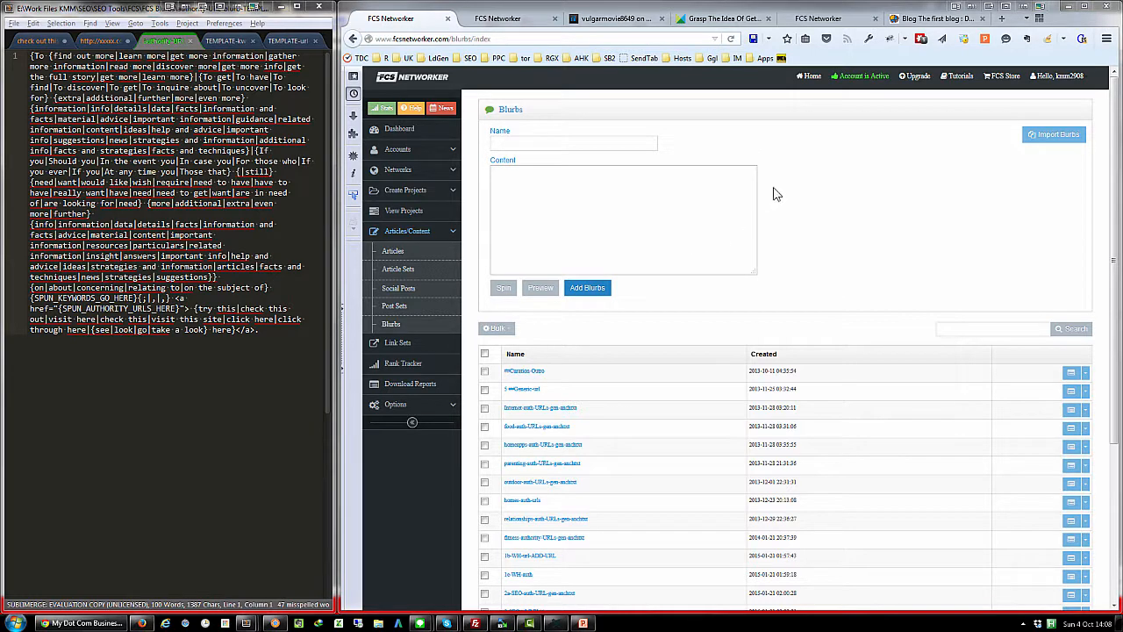
pyautogui.click(593, 143)
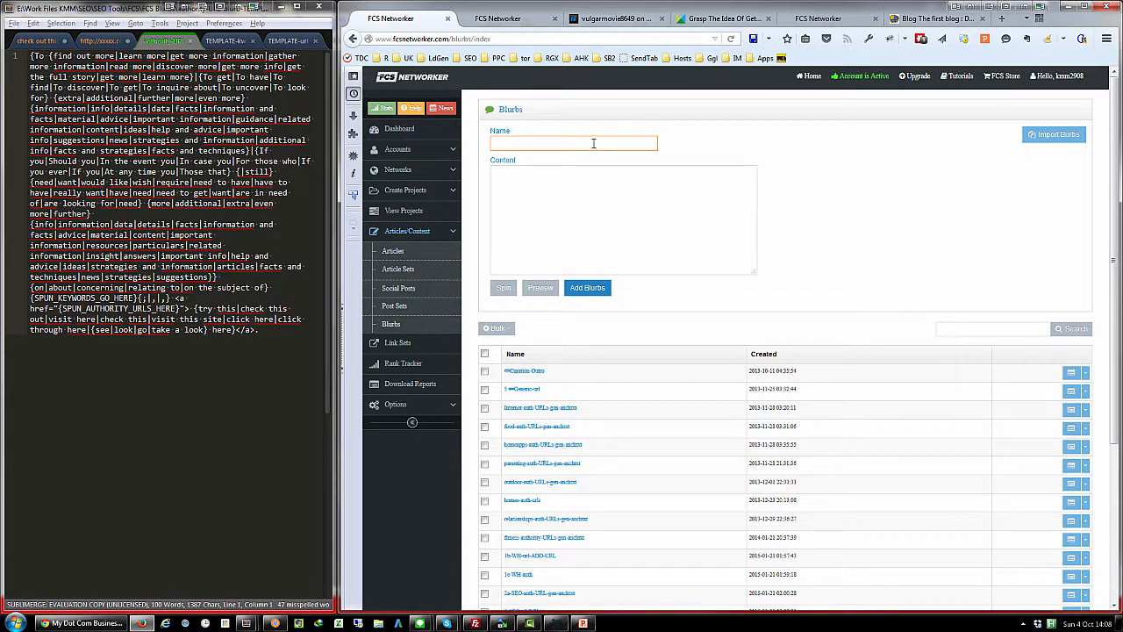
pyautogui.write('xxx')
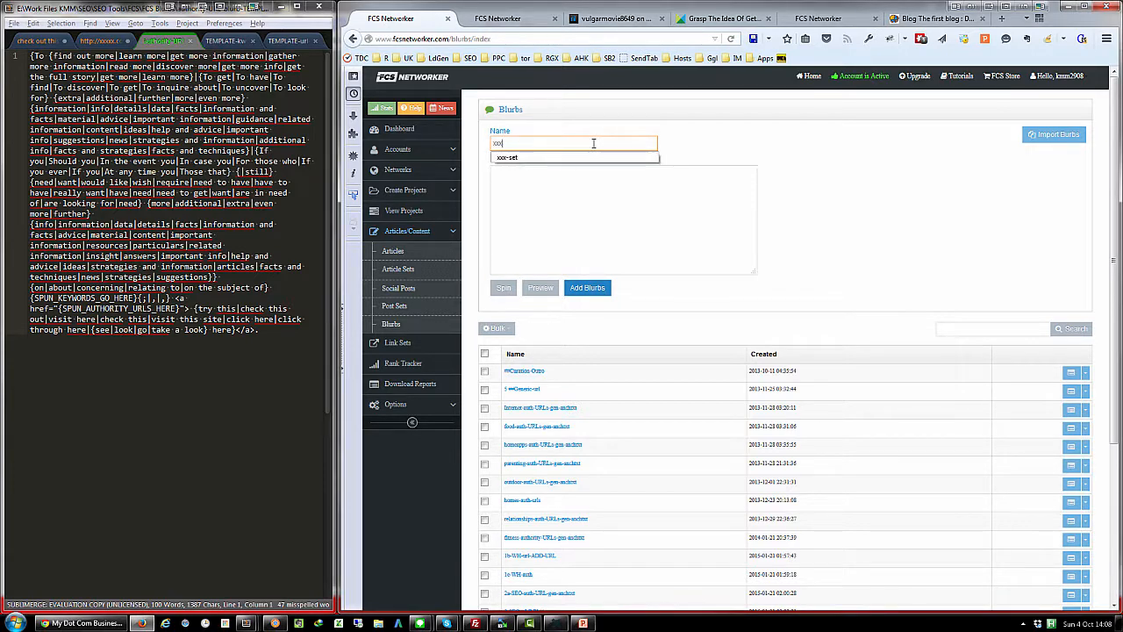
pyautogui.write('-blurb')
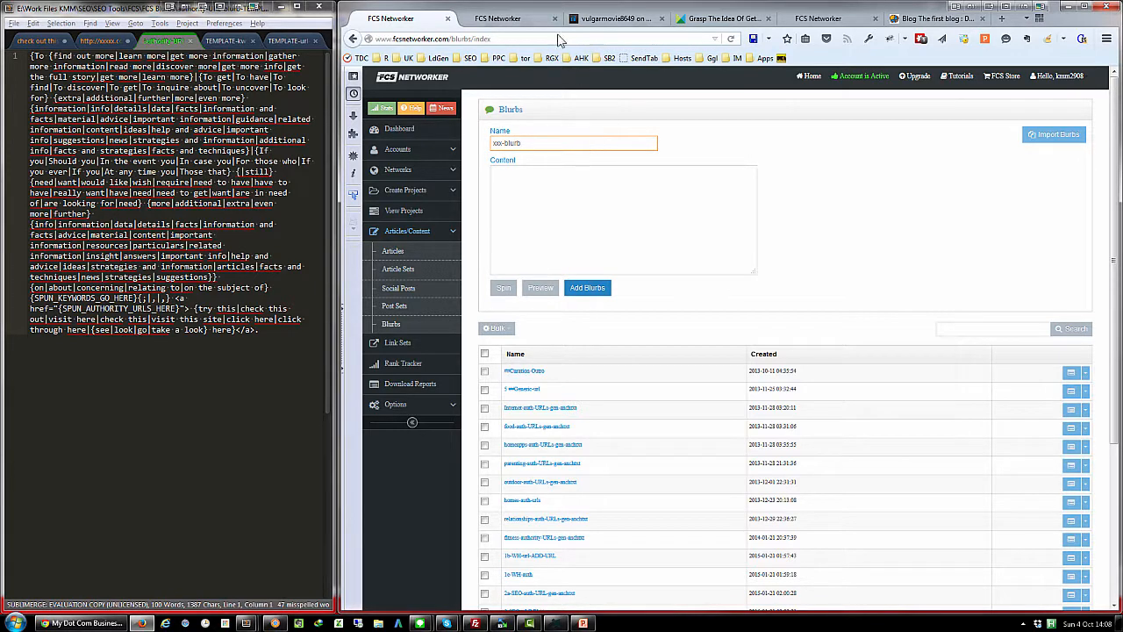
# - Look through the TEMPLATE-kw and TEMPLATE-url blurb templates and return to the authority-URL template
pyautogui.click(598, 190)
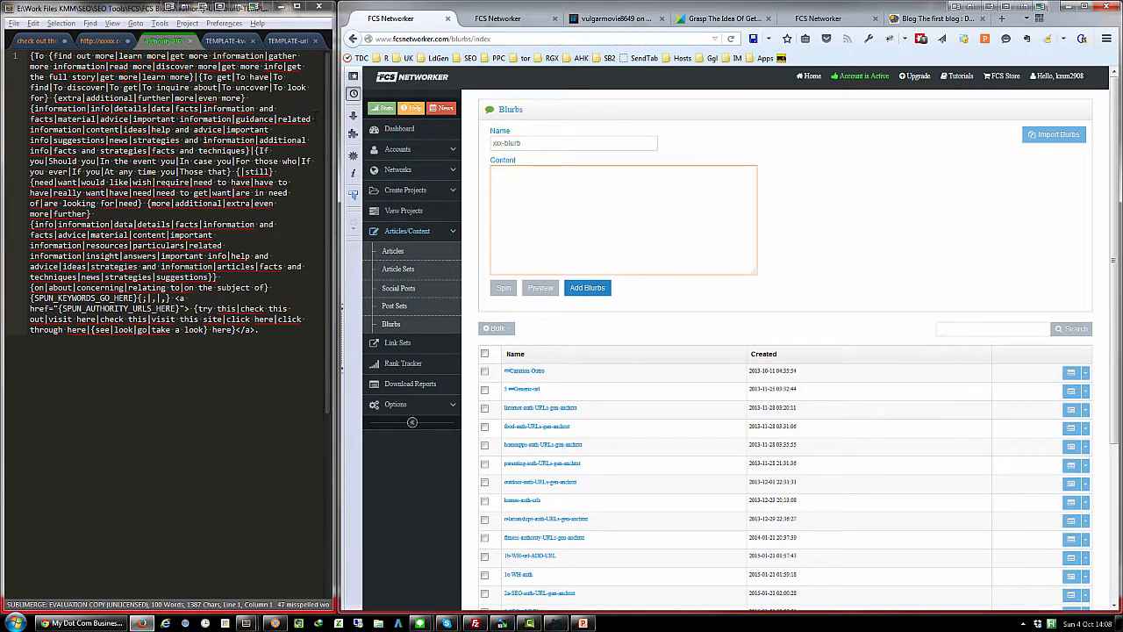
pyautogui.click(219, 41)
pyautogui.click(289, 42)
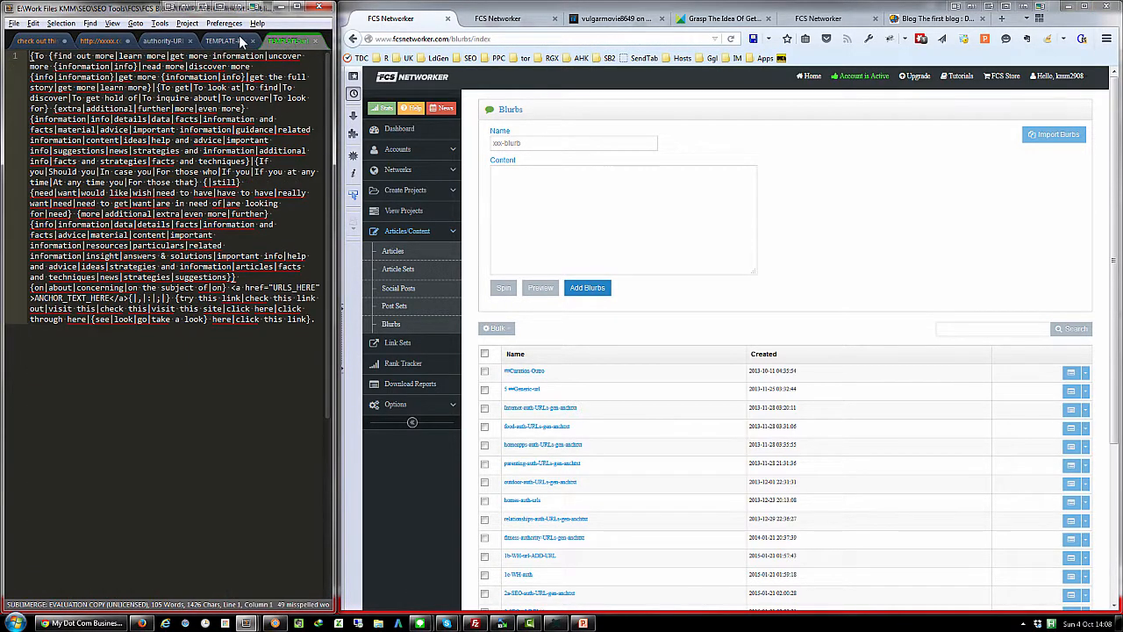
pyautogui.click(244, 42)
pyautogui.click(175, 41)
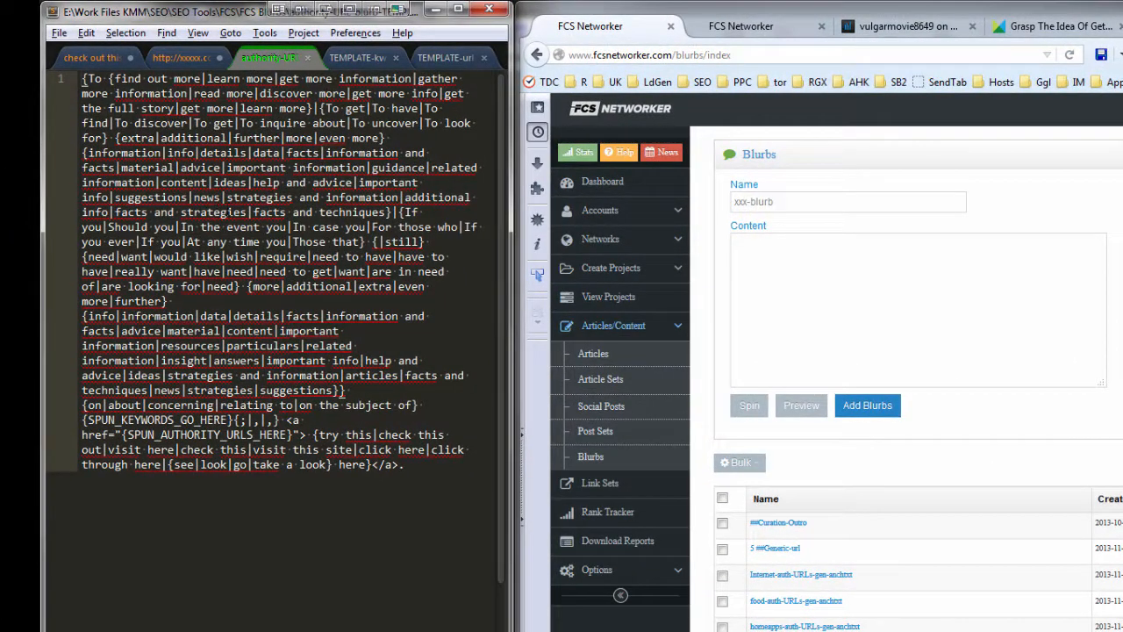
# - Copy the entire text of the authority-URL template
pyautogui.hotkey('ctrl', 'a')
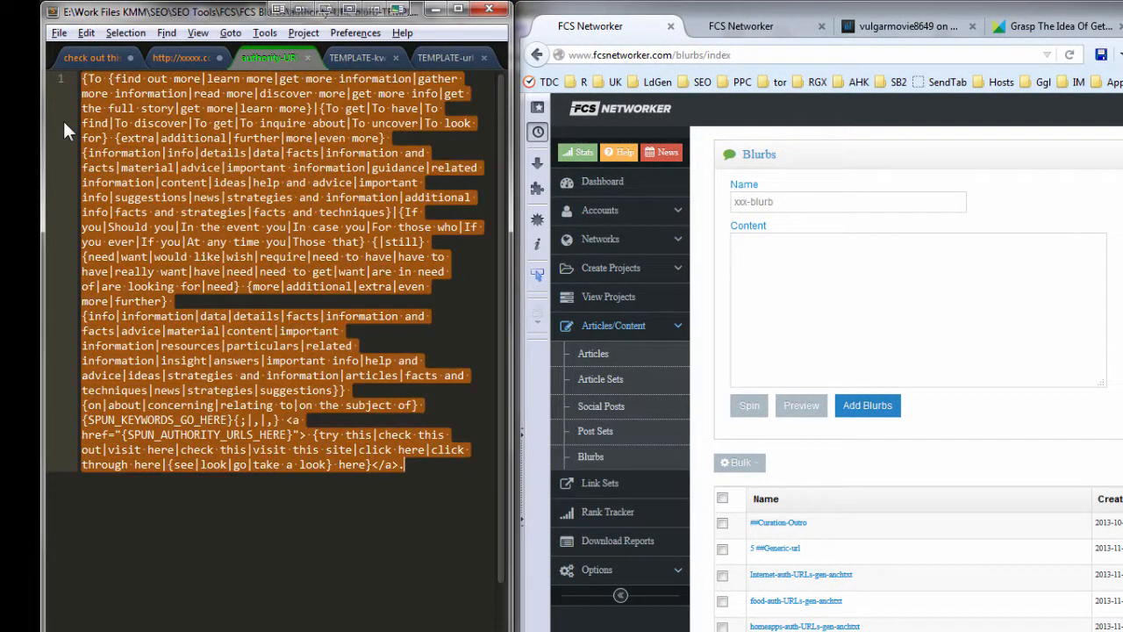
pyautogui.rightClick(126, 125)
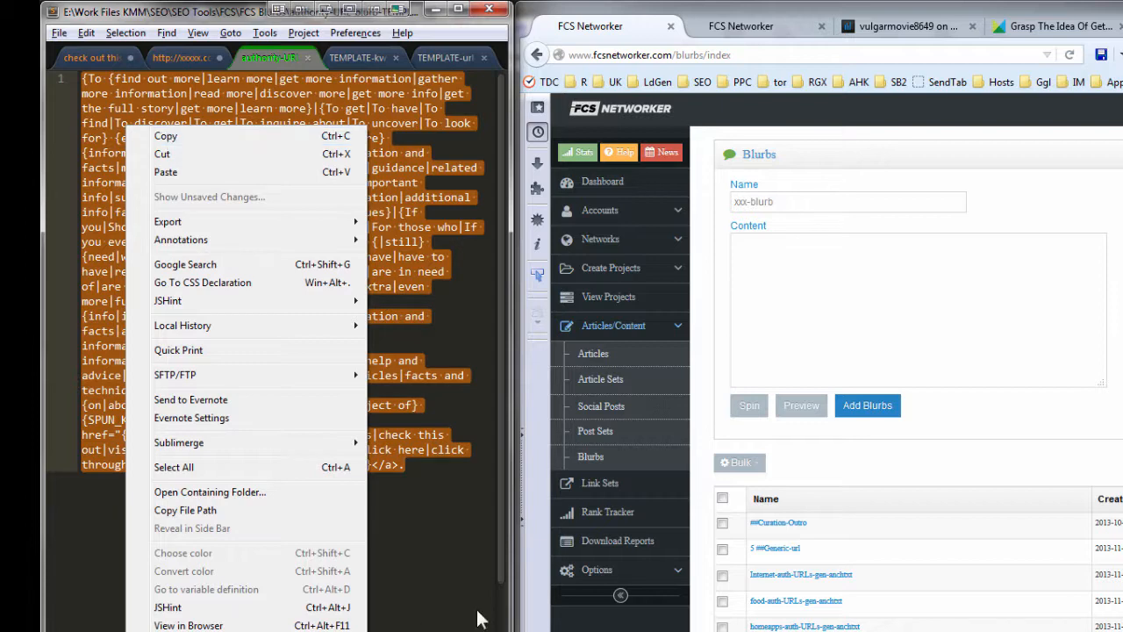
pyautogui.click(167, 137)
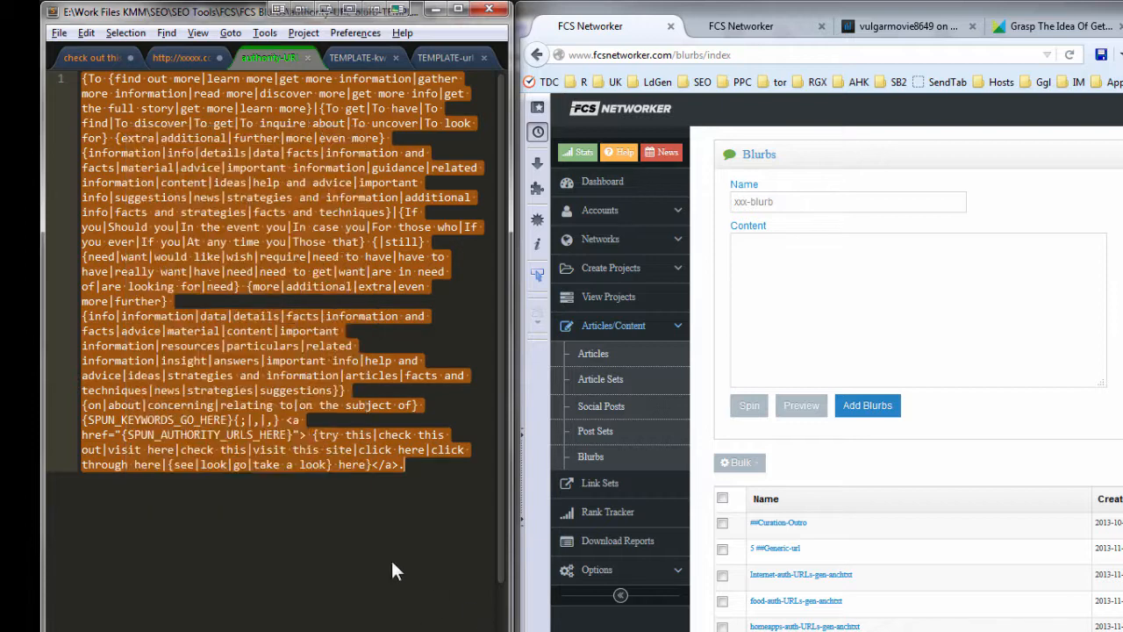
# - Compare the authority-URL template's SPUN_AUTHORITY_URLS_HERE and SPUN_KEYWORDS_GO_HERE placeholders with the closing "Drone Camera Reviews; see this" sentence in the PureVolume post
pyautogui.click(306, 444)
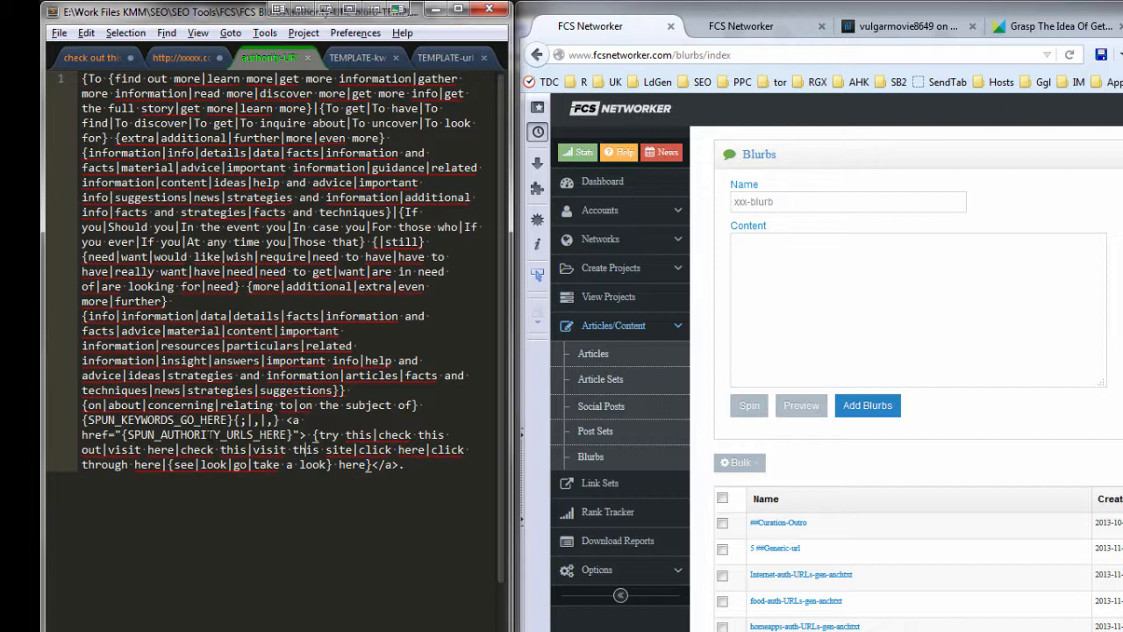
pyautogui.doubleClick(207, 434)
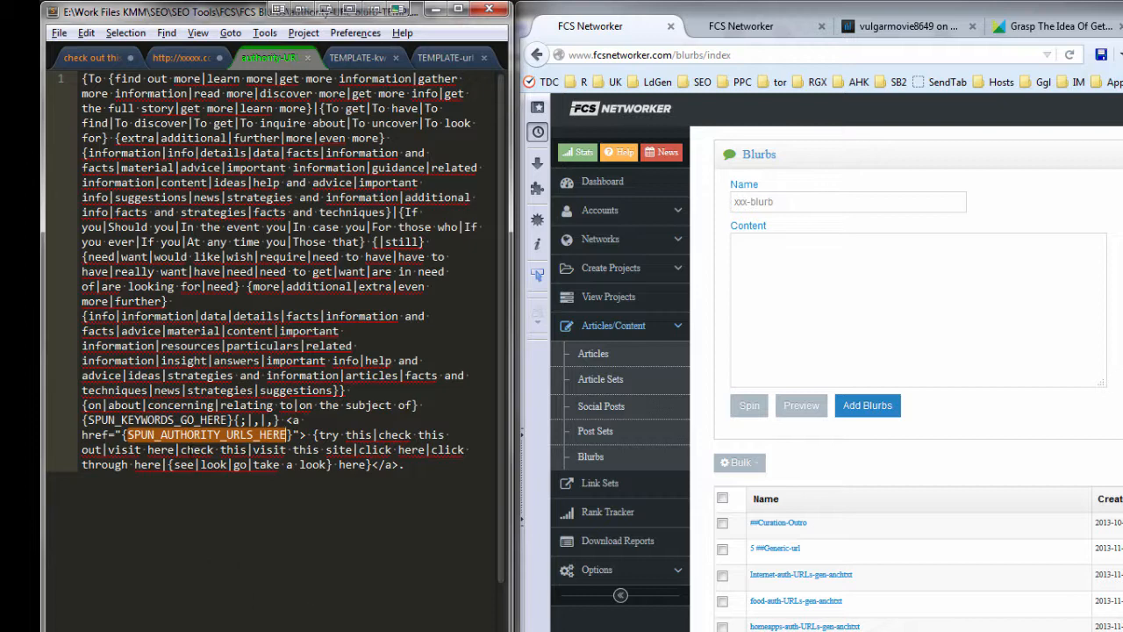
pyautogui.click(149, 419)
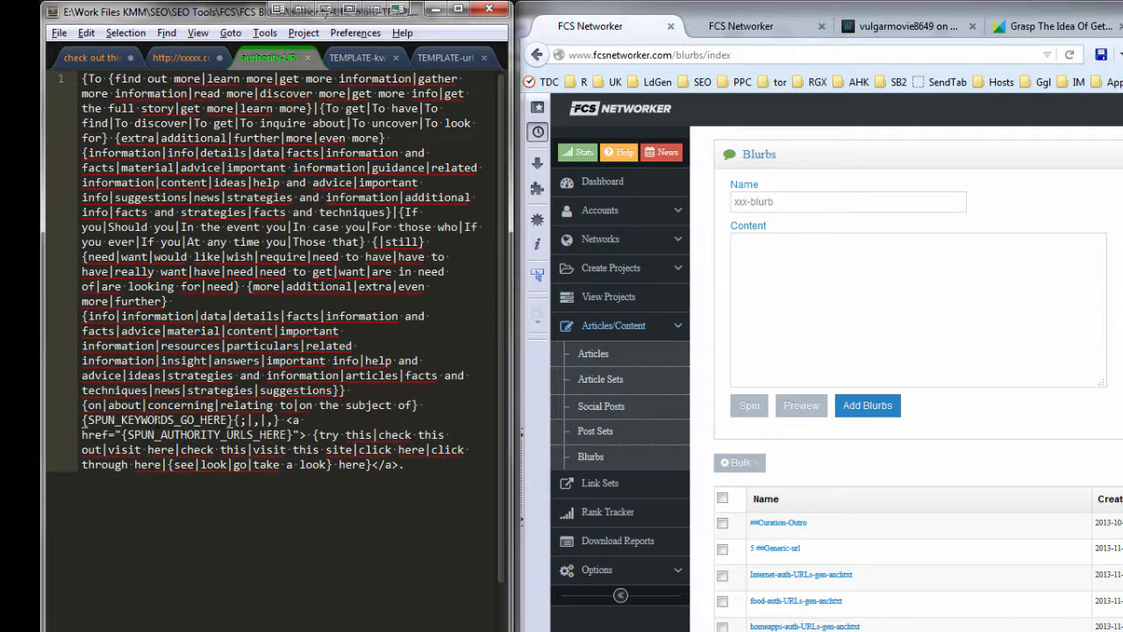
pyautogui.doubleClick(150, 419)
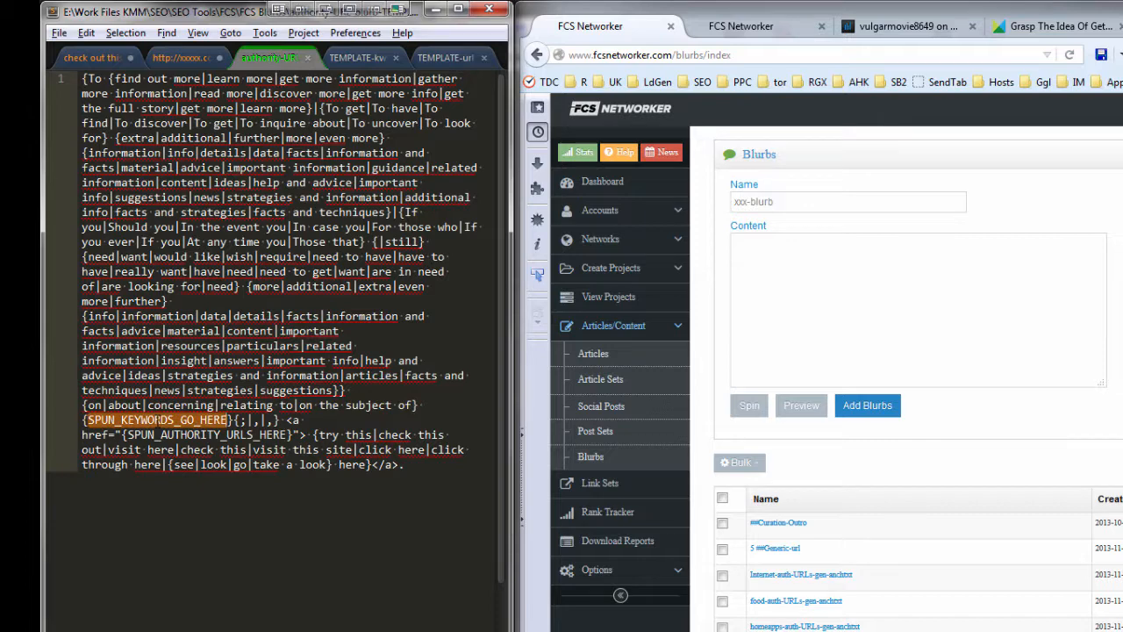
pyautogui.click(934, 27)
pyautogui.scroll(-3, 752, 403)
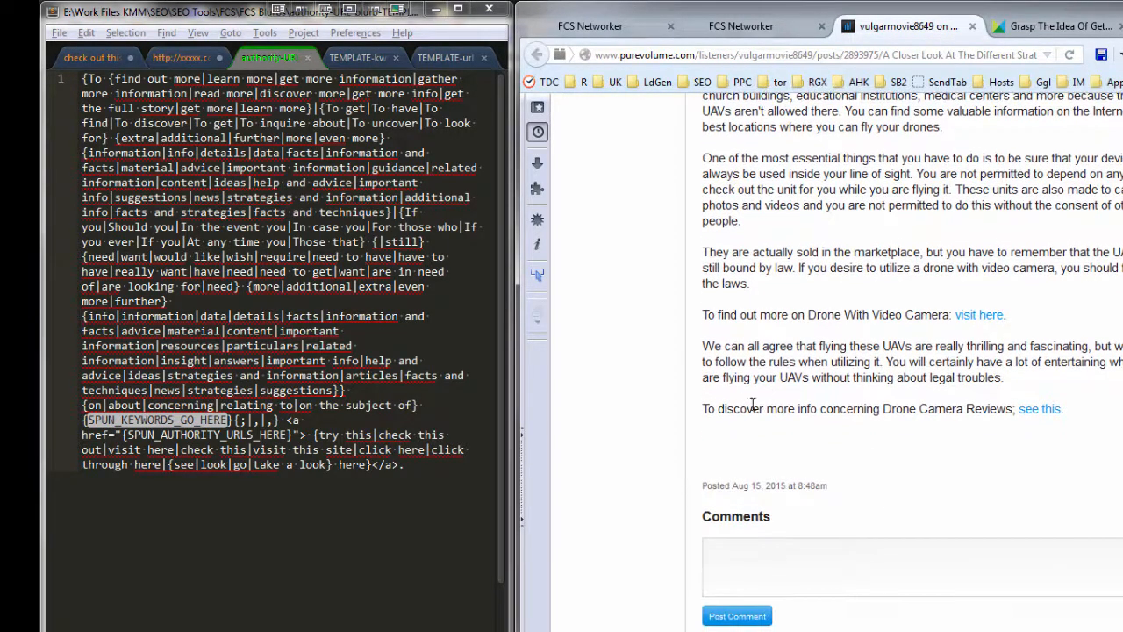
pyautogui.moveTo(704, 407); pyautogui.dragTo(1012, 409)
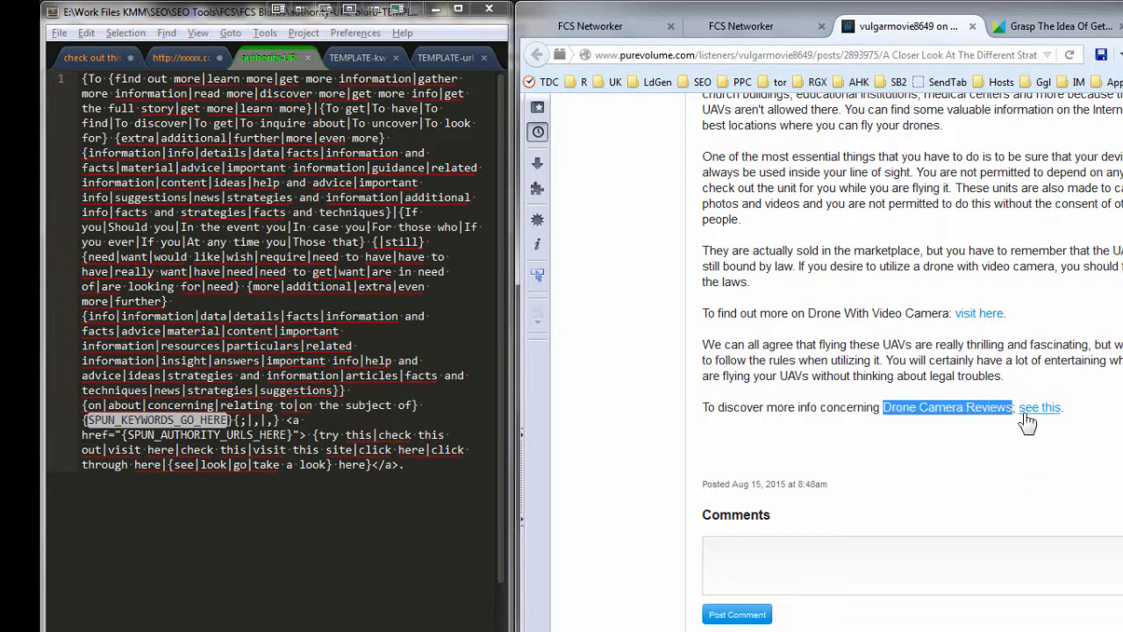
pyautogui.moveTo(1016, 409); pyautogui.dragTo(1063, 408)
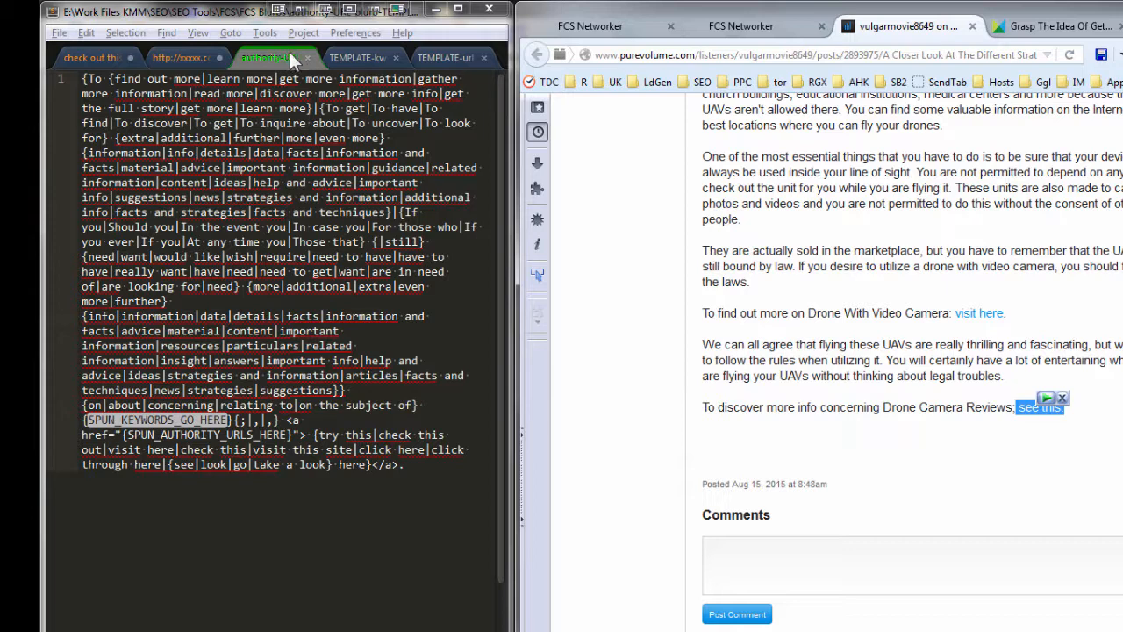
# - Return to the Blurbs page, copy the entire authority-URL template into the content of xxx-blurb, and preview the blurb
pyautogui.click(738, 26)
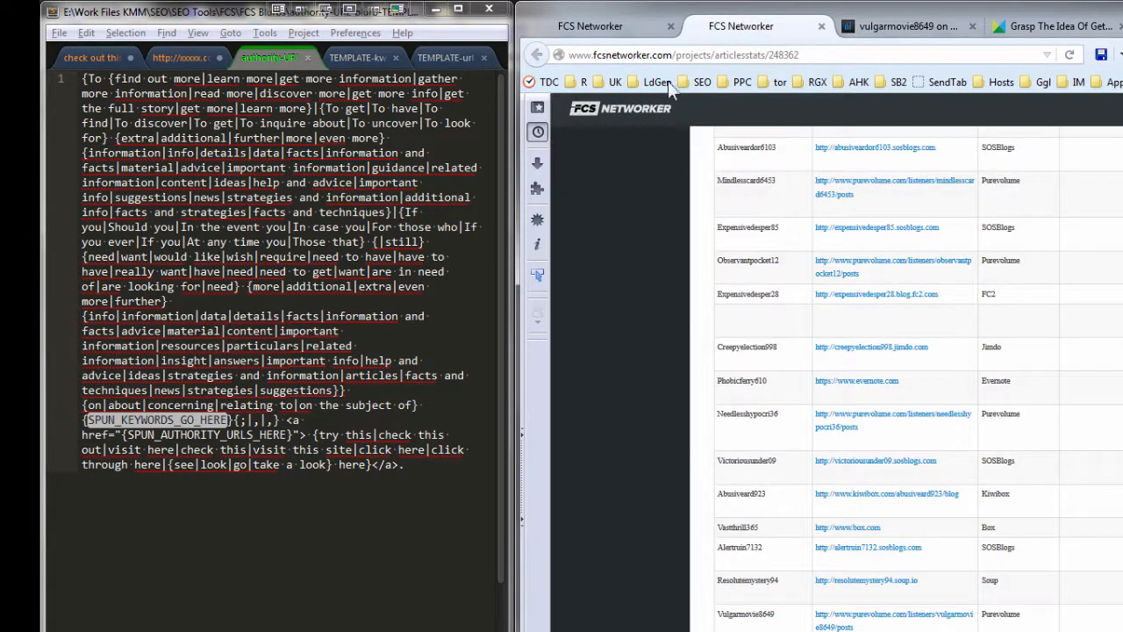
pyautogui.click(626, 23)
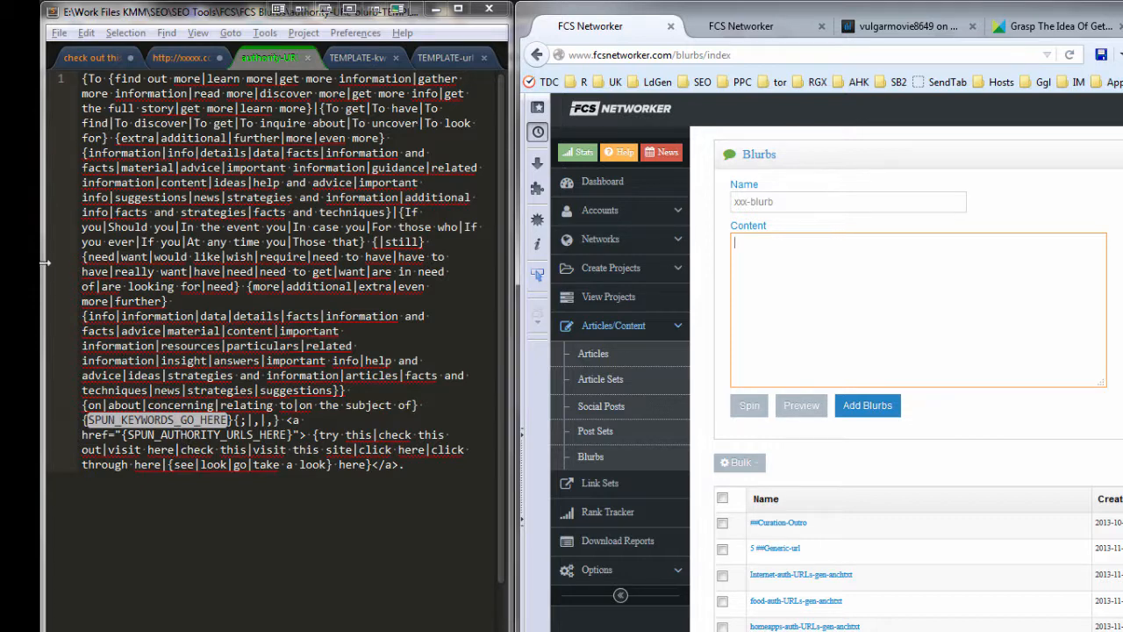
pyautogui.hotkey('ctrl', 'a')
pyautogui.rightClick(176, 243)
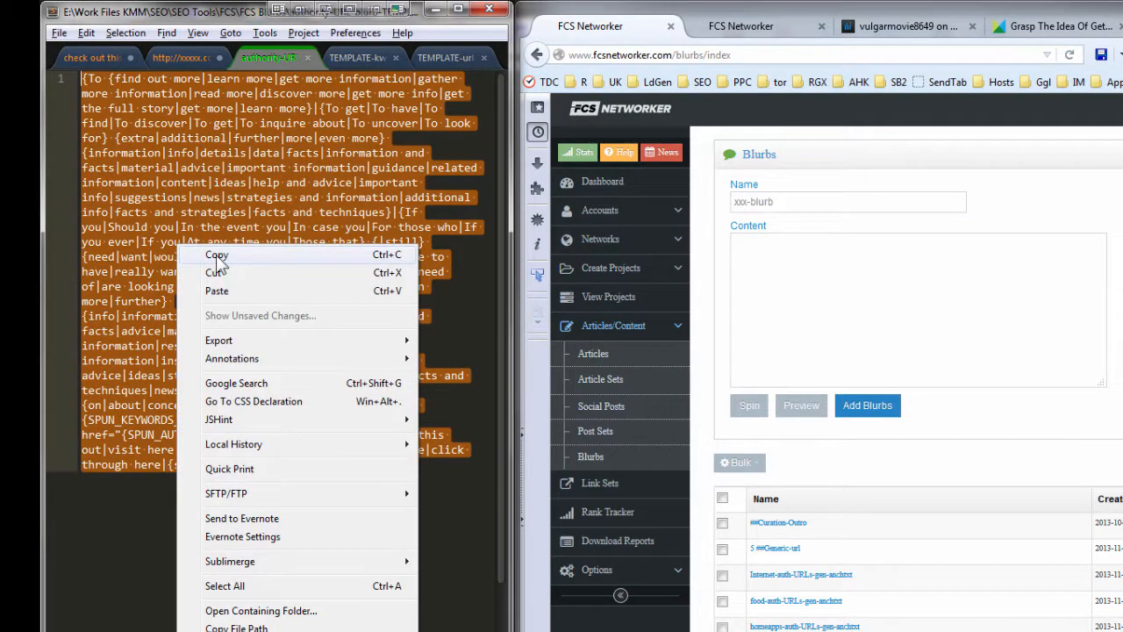
pyautogui.click(216, 254)
pyautogui.click(781, 279)
pyautogui.rightClick(795, 278)
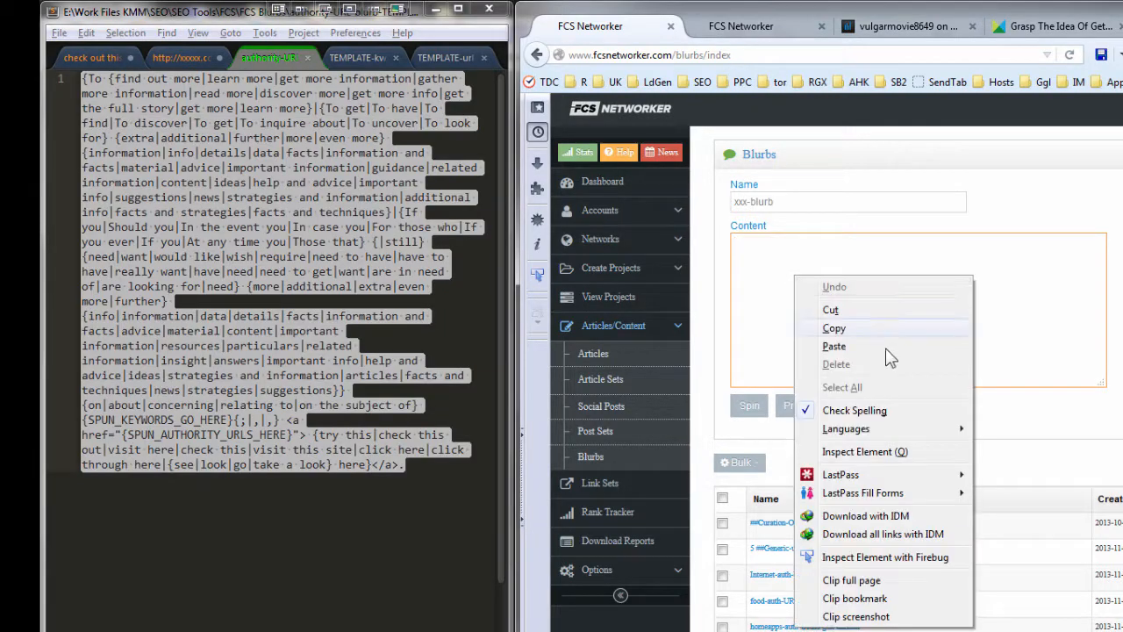
pyautogui.click(875, 343)
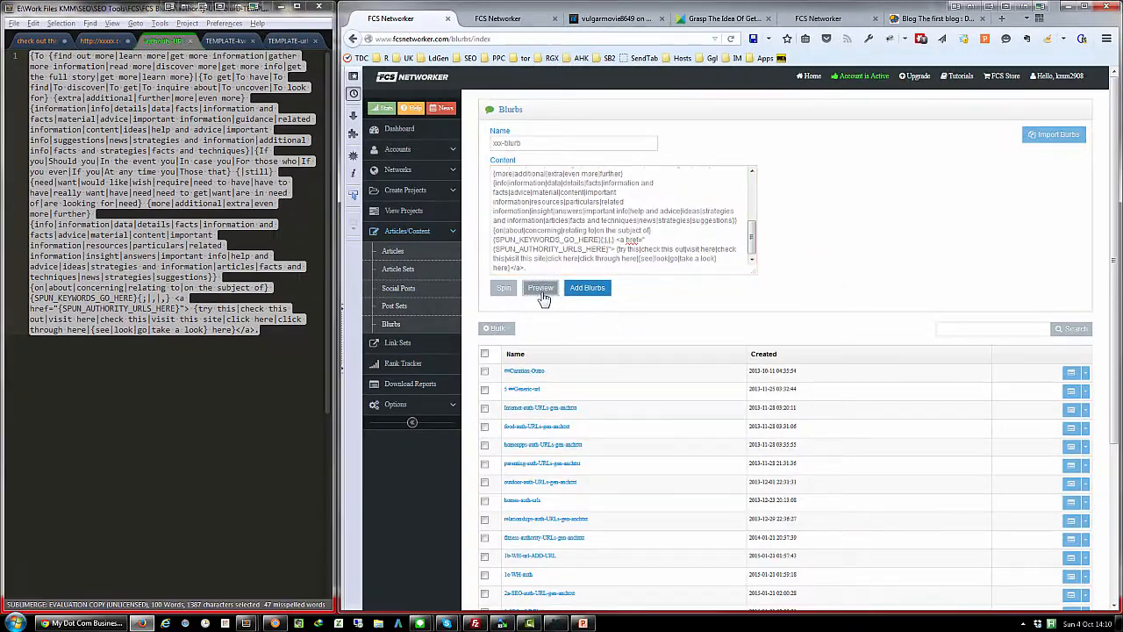
pyautogui.click(777, 399)
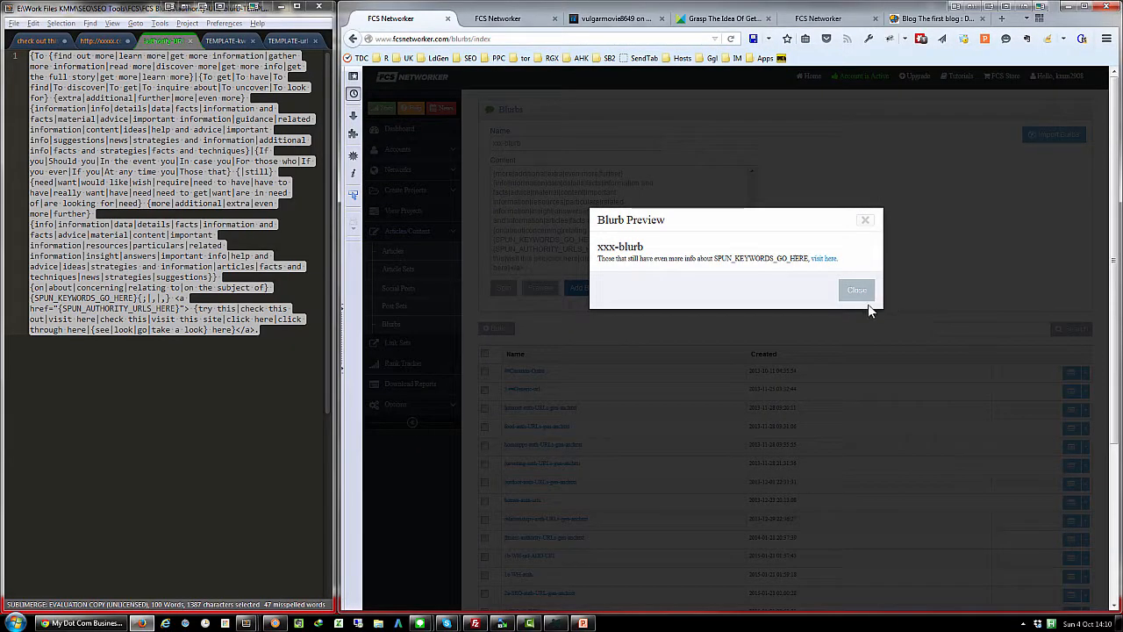
pyautogui.click(857, 290)
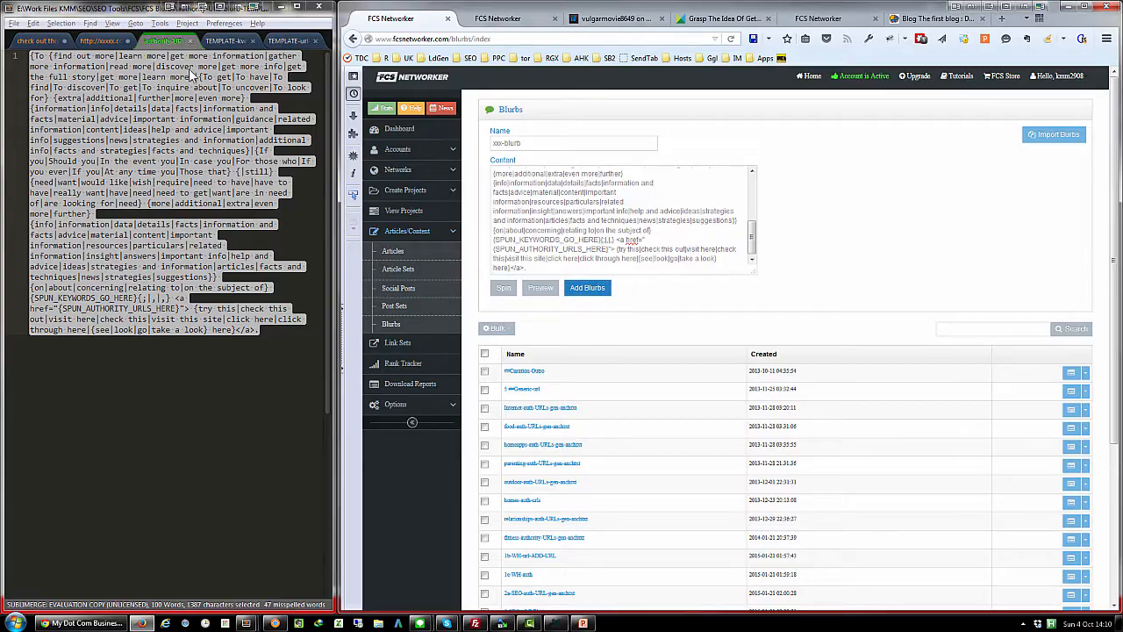
# - Examine the KEYWORDS_HERE and URLS_HERE placeholders in both spun variations of the TEMPLATE-kw file
pyautogui.click(236, 39)
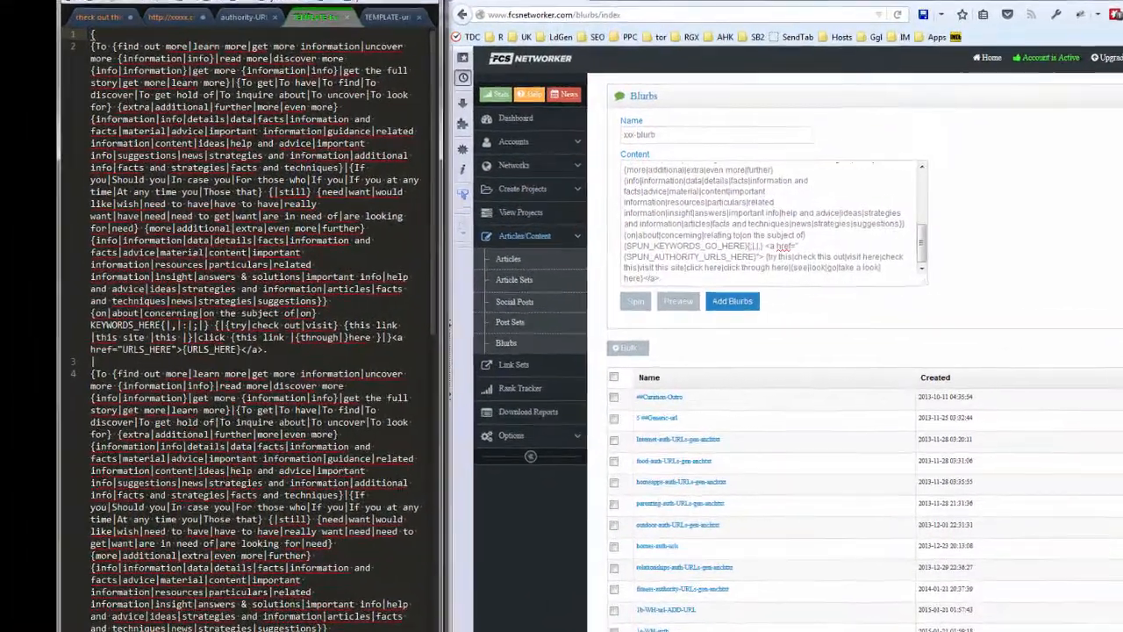
pyautogui.scroll(-2, 265, 328)
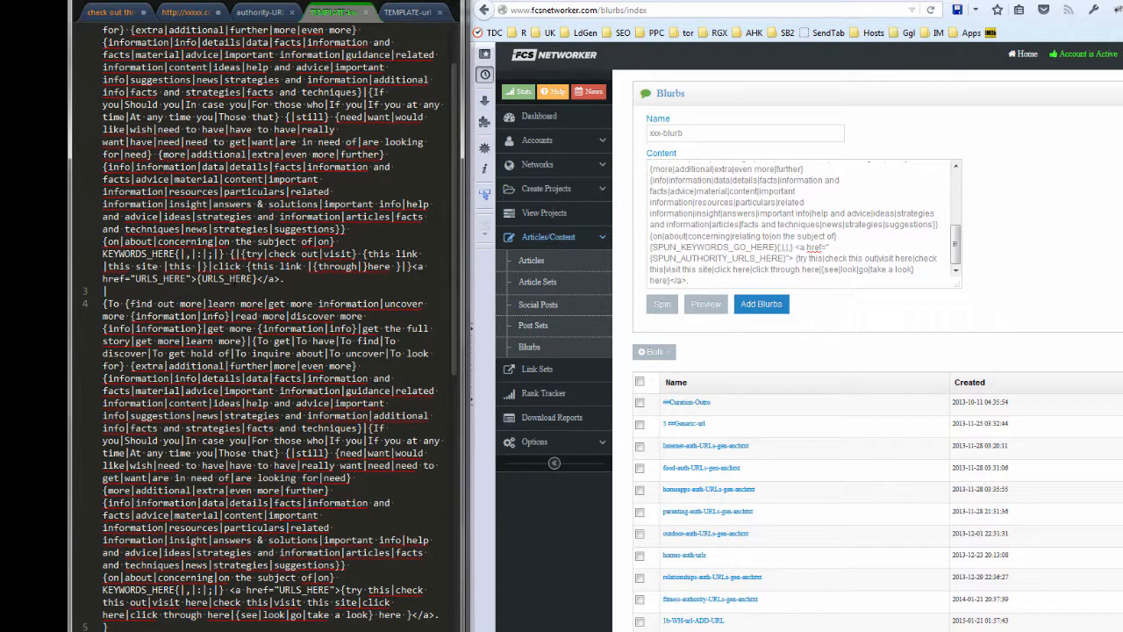
pyautogui.doubleClick(143, 254)
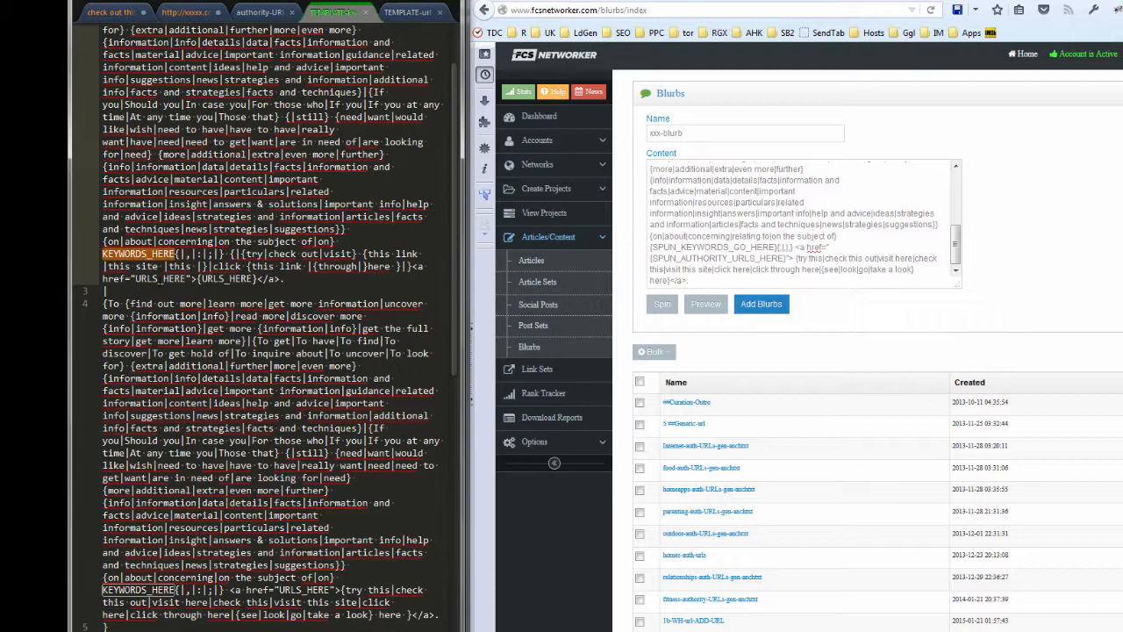
pyautogui.doubleClick(159, 279)
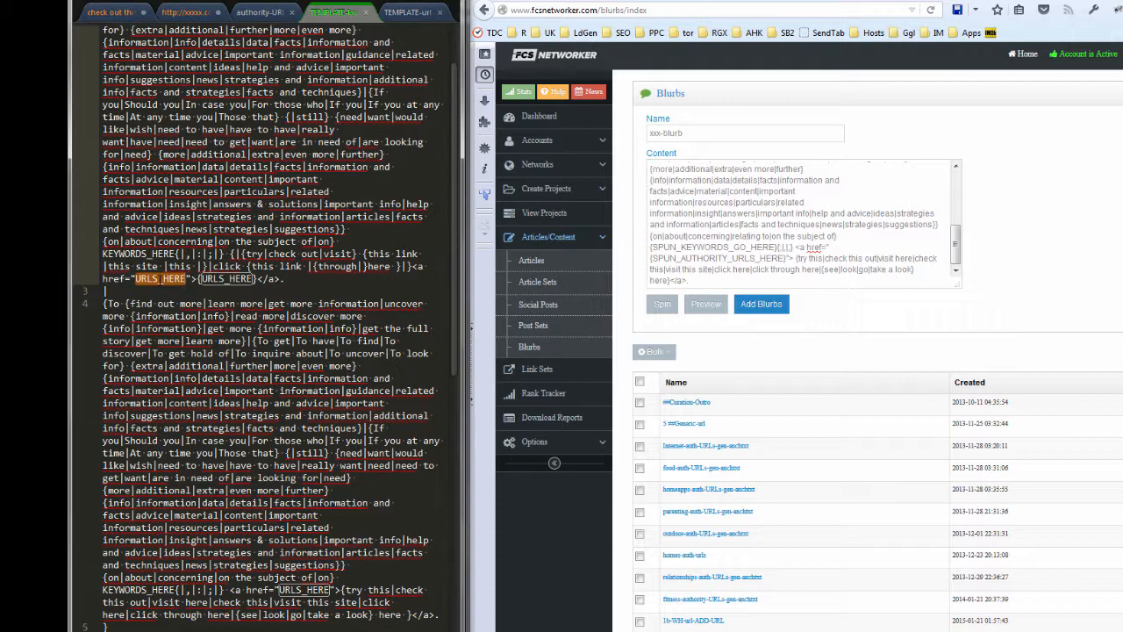
pyautogui.doubleClick(227, 279)
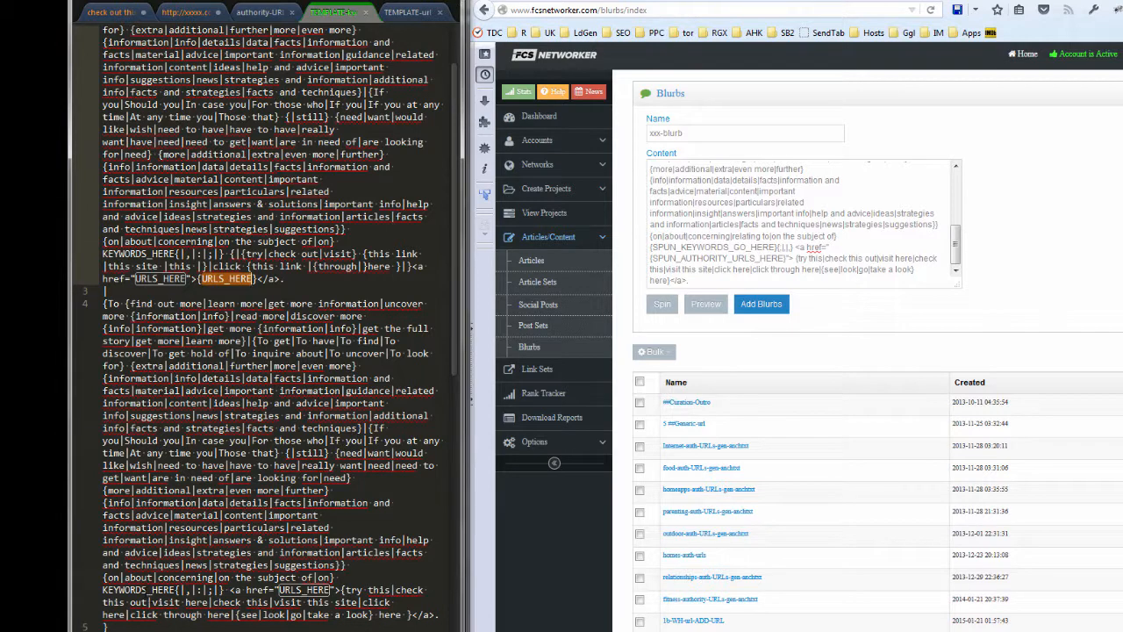
pyautogui.doubleClick(145, 591)
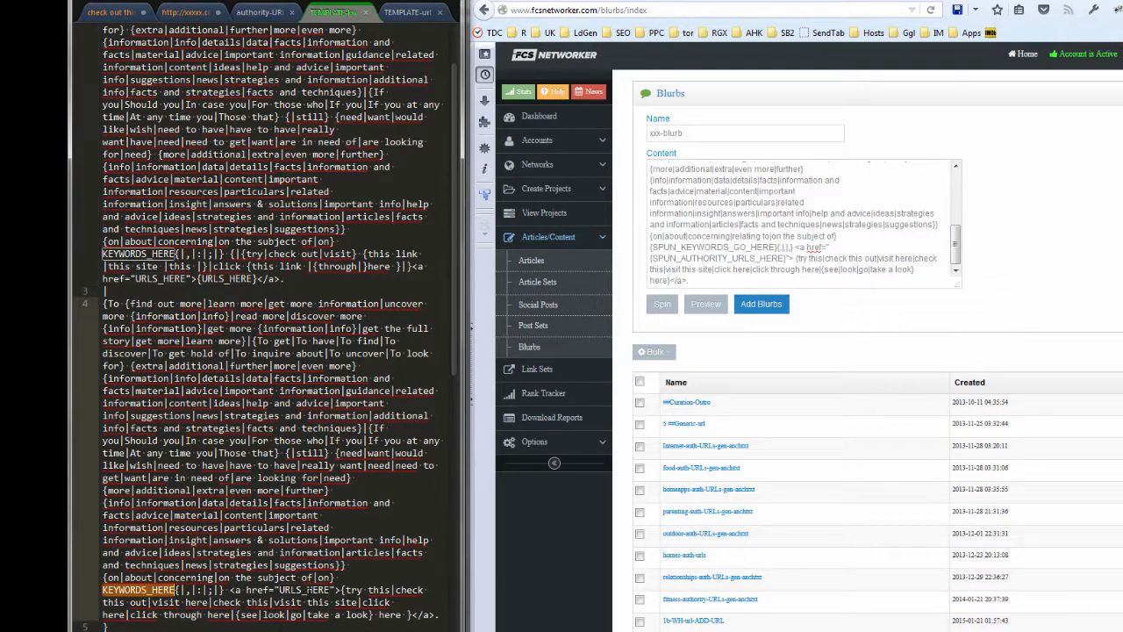
pyautogui.doubleClick(310, 592)
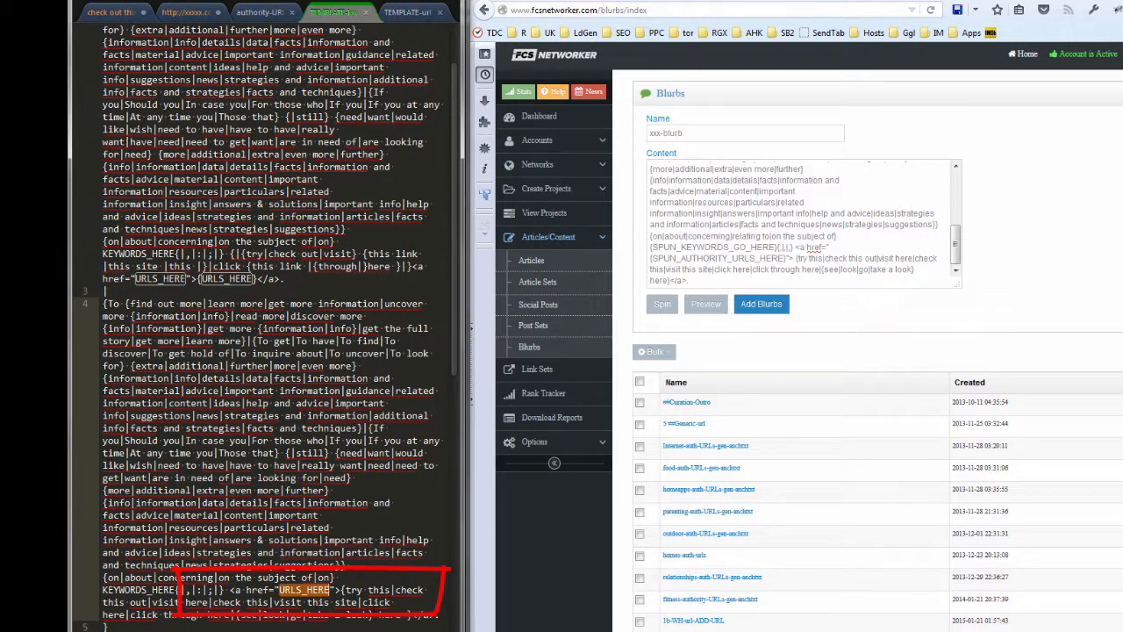
pyautogui.scroll(2, 264, 325)
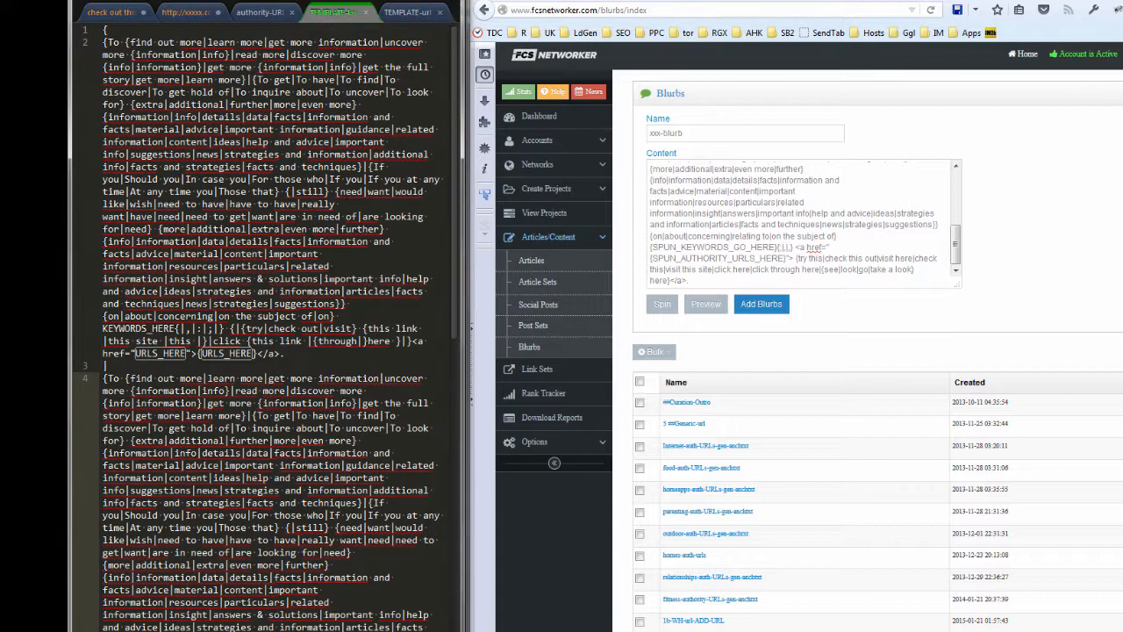
pyautogui.scroll(-2, 264, 325)
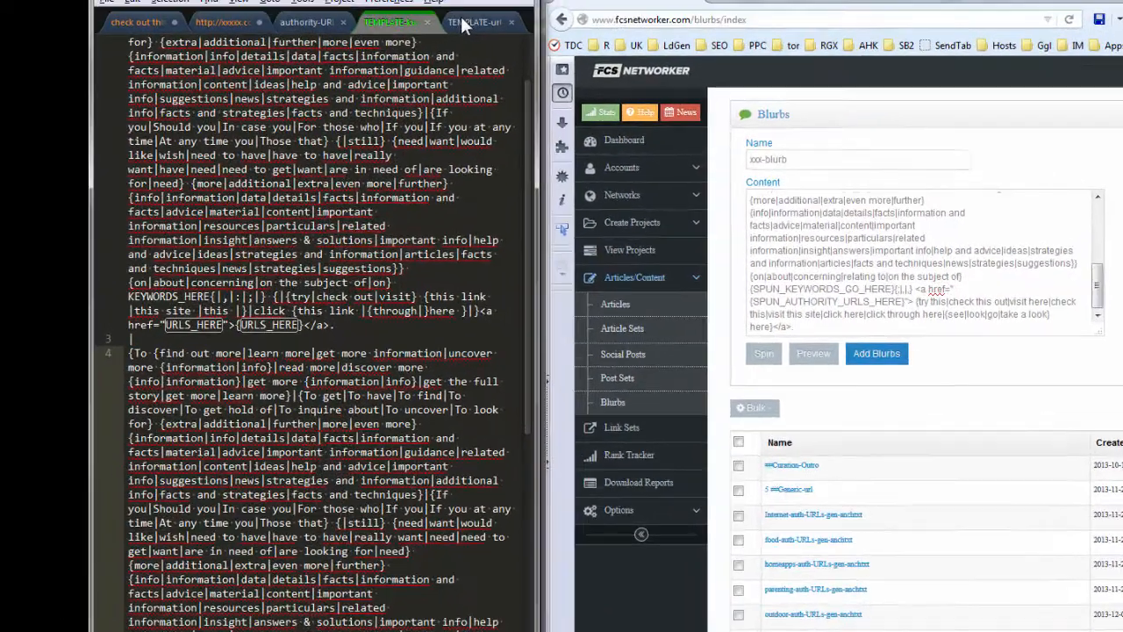
# - Examine the URLS_HERE and ANCHOR_TEXT_HERE placeholders in the link of the TEMPLATE-url file
pyautogui.click(401, 13)
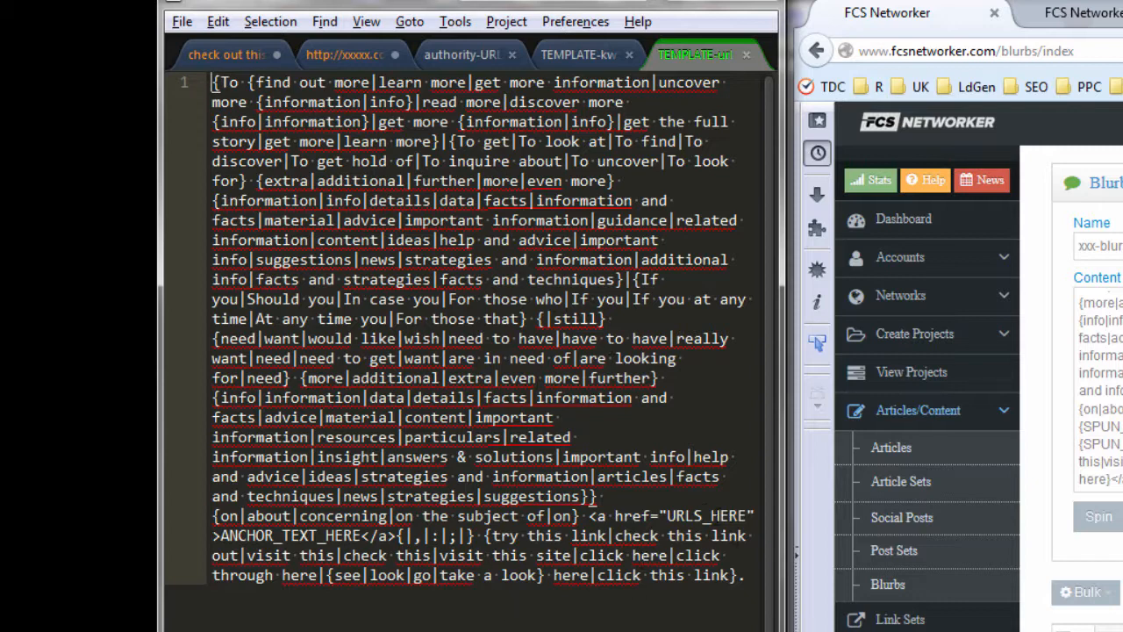
pyautogui.doubleClick(701, 515)
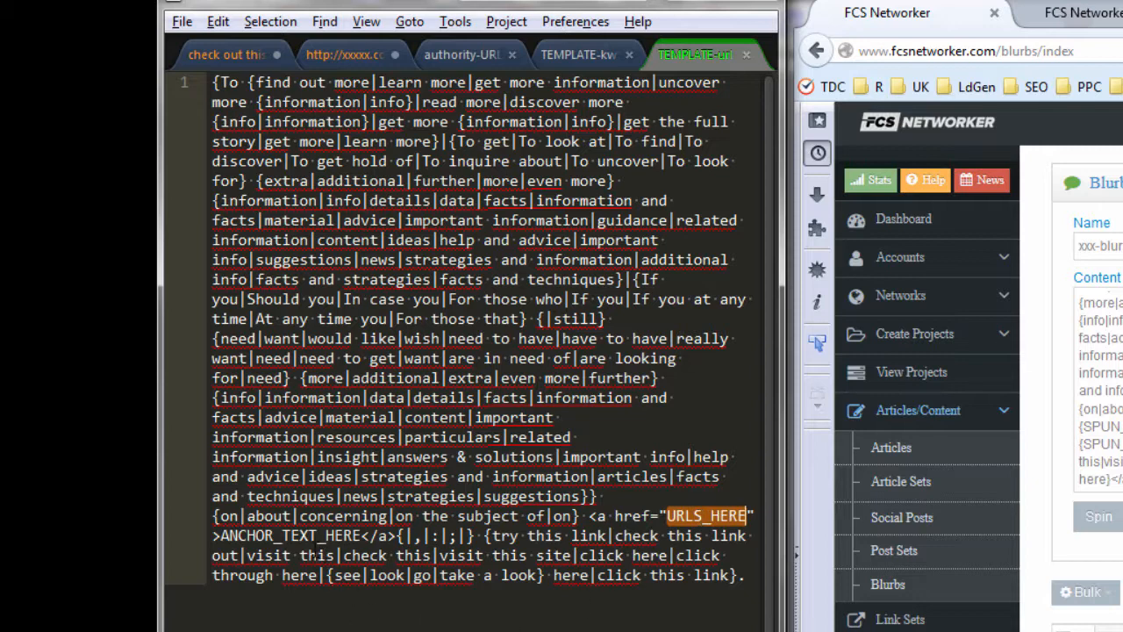
pyautogui.doubleClick(294, 535)
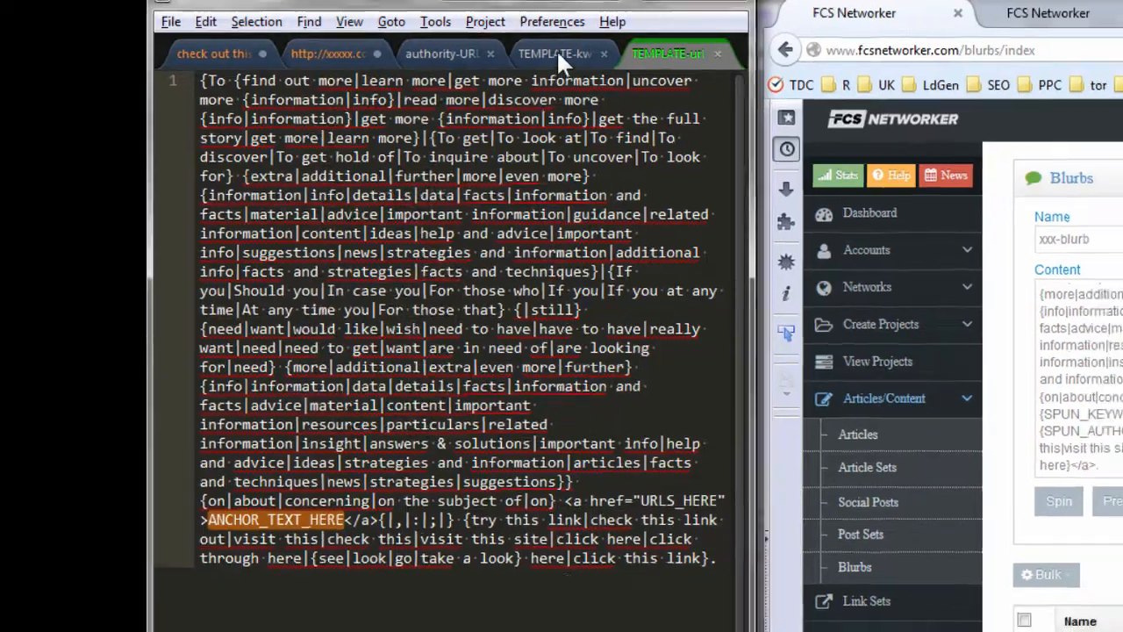
# - Look over the keyword, URL and authority-URL templates once more and return to the xxx-blurb content
pyautogui.click(556, 49)
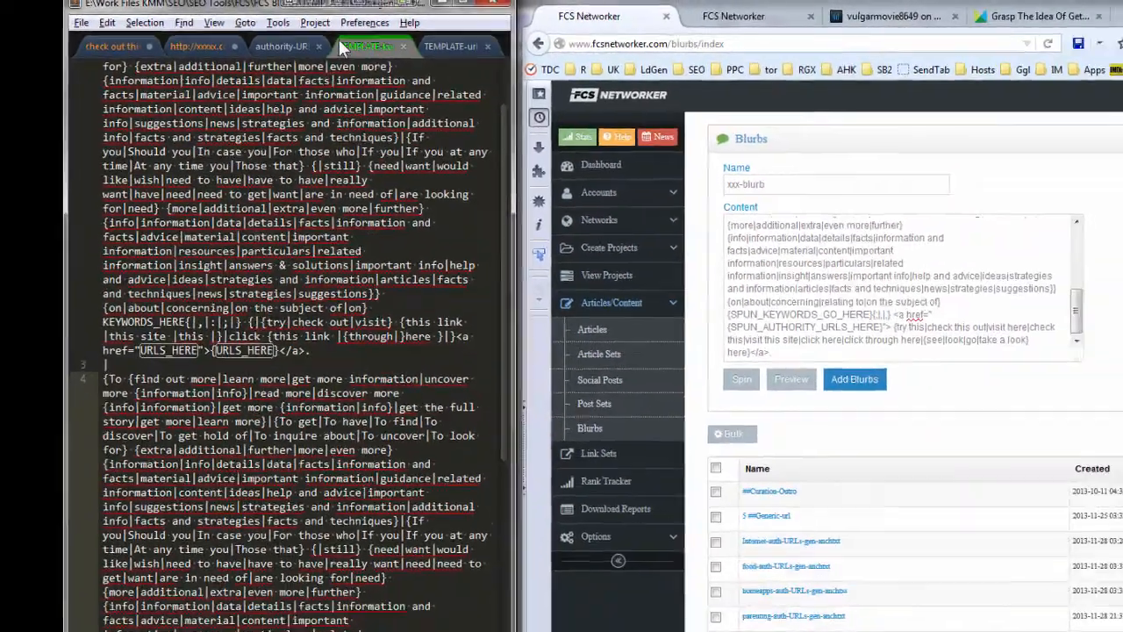
pyautogui.hotkey('ctrl', 'a')
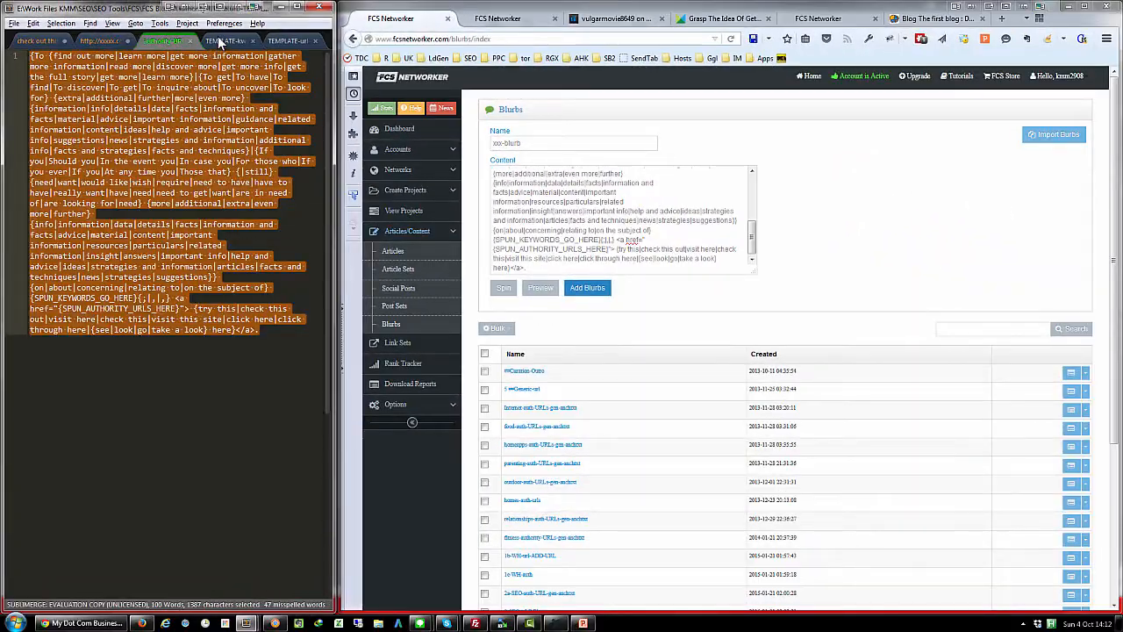
pyautogui.click(220, 42)
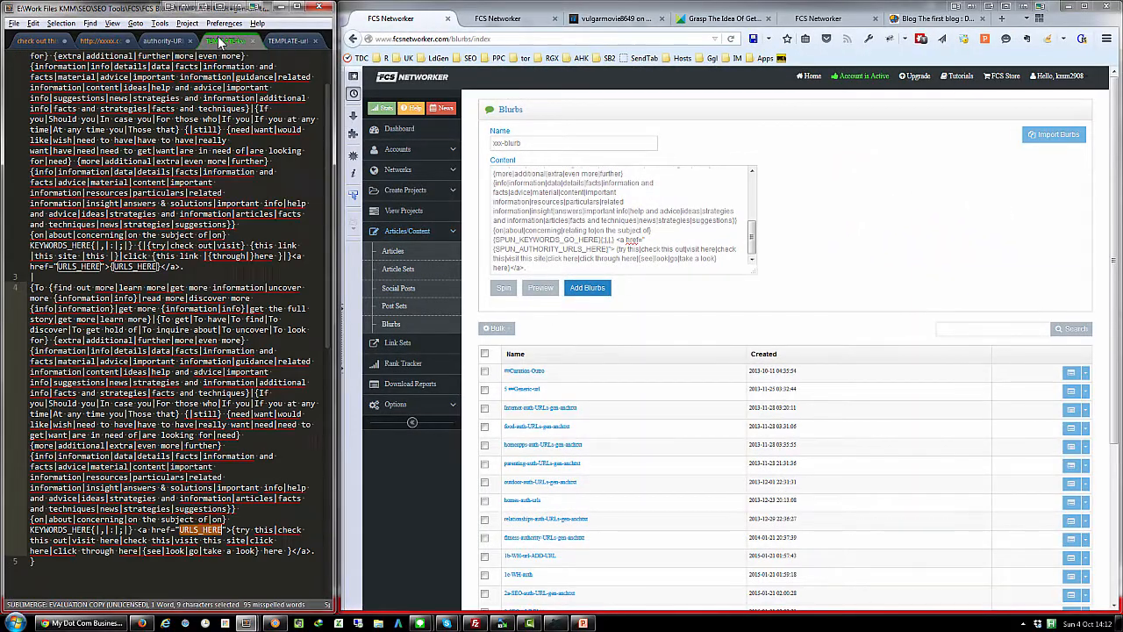
pyautogui.click(295, 42)
pyautogui.click(234, 41)
pyautogui.click(163, 41)
pyautogui.click(570, 221)
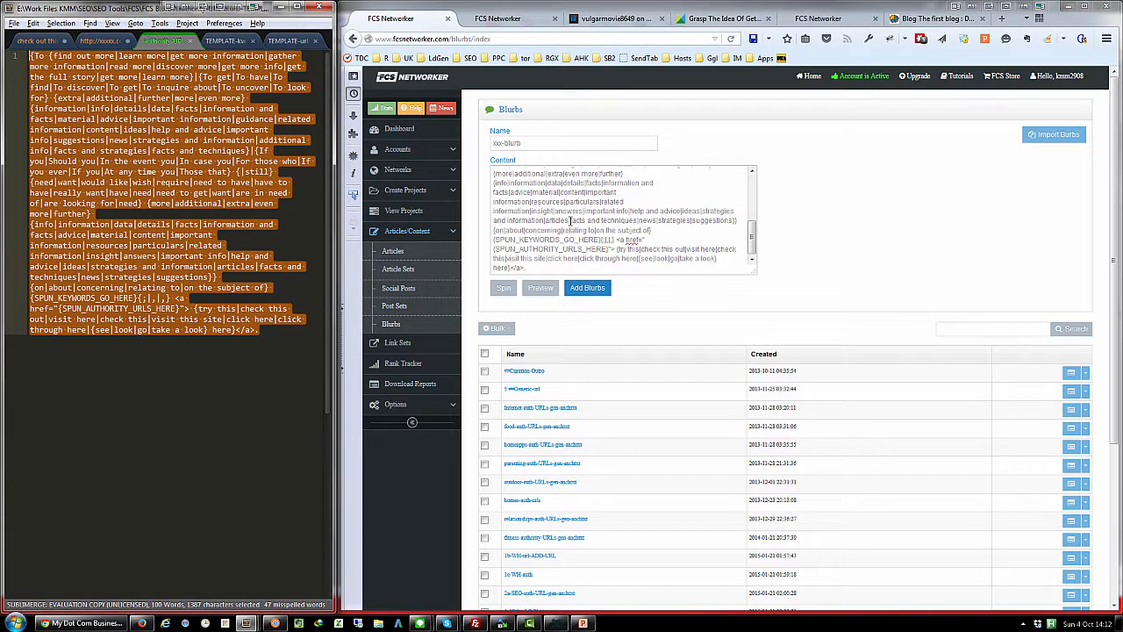
# - Add xxx-blurb with the authority-URL template content to the blurbs
pyautogui.click(588, 291)
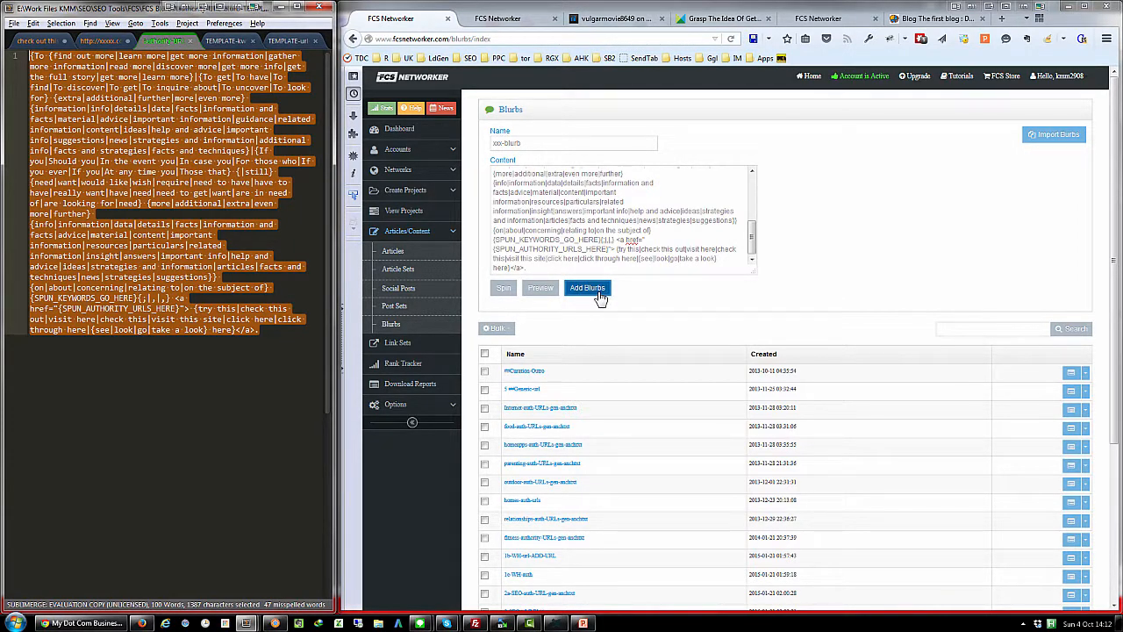
pyautogui.click(600, 296)
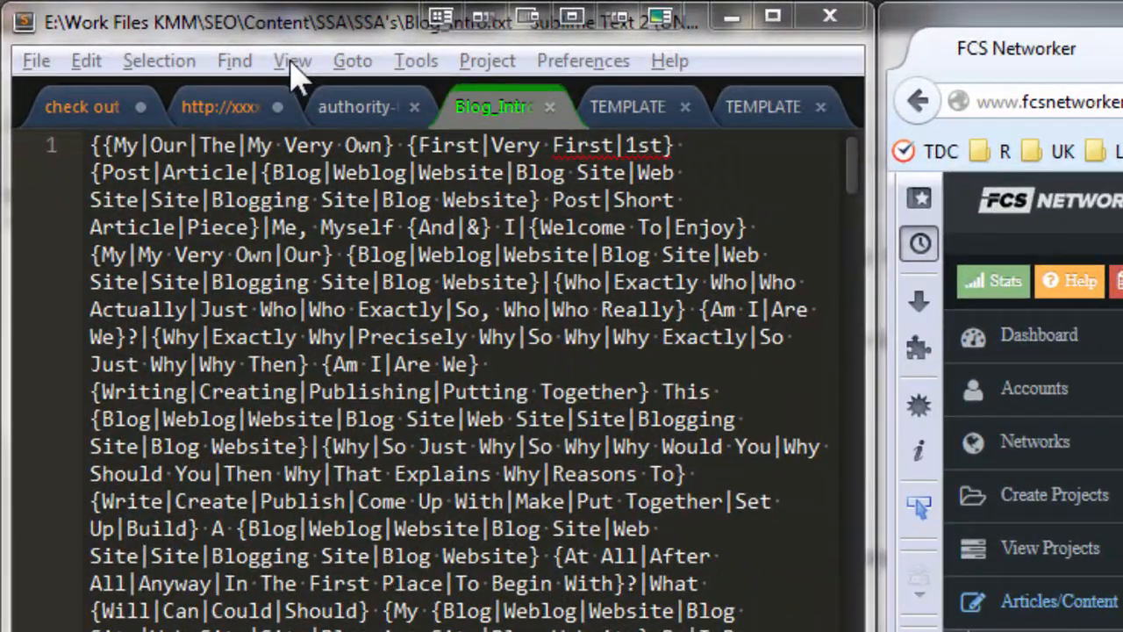
# - Turn off word wrap in the Blog_Intro file and copy its spun title on line 1 into the new article's title
pyautogui.click(294, 70)
pyautogui.click(492, 614)
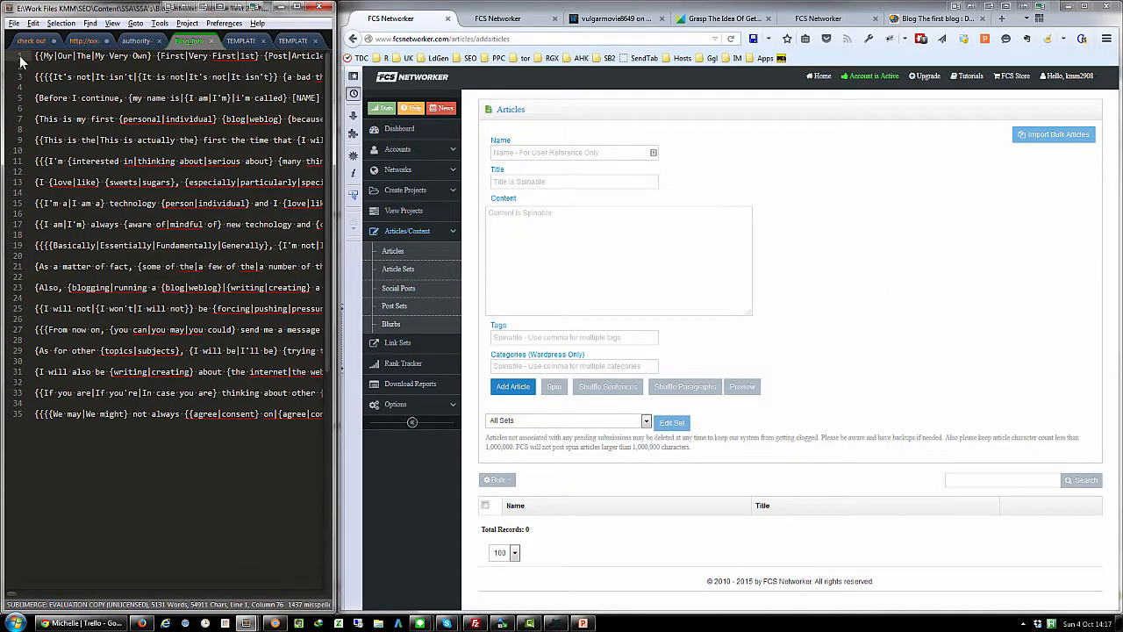
pyautogui.tripleClick(140, 92)
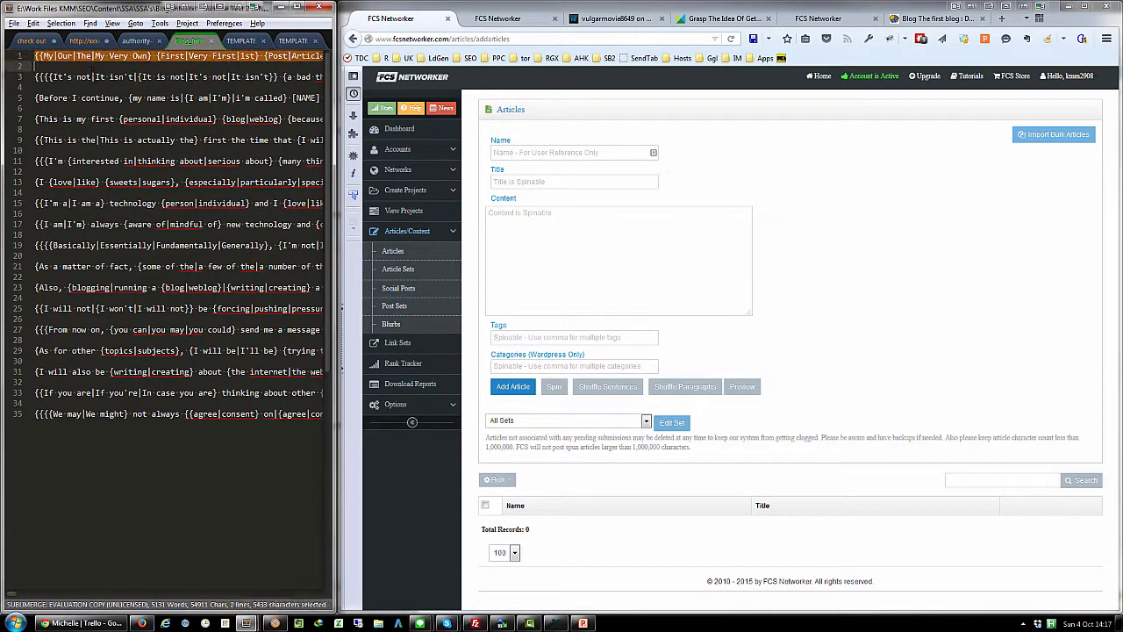
pyautogui.rightClick(93, 57)
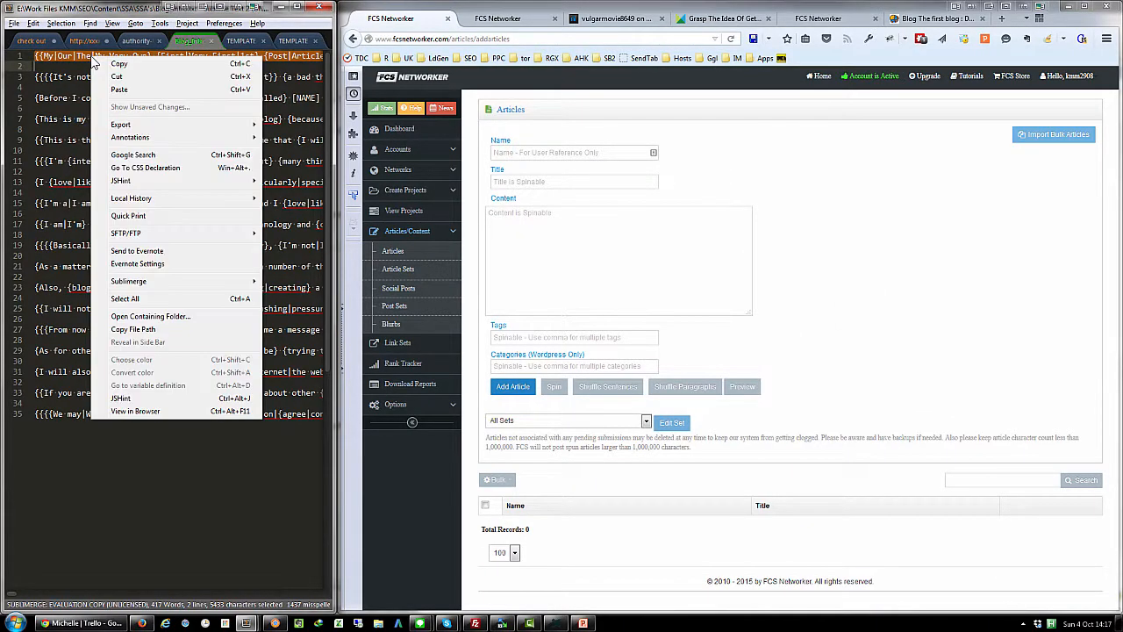
pyautogui.click(110, 62)
pyautogui.click(504, 180)
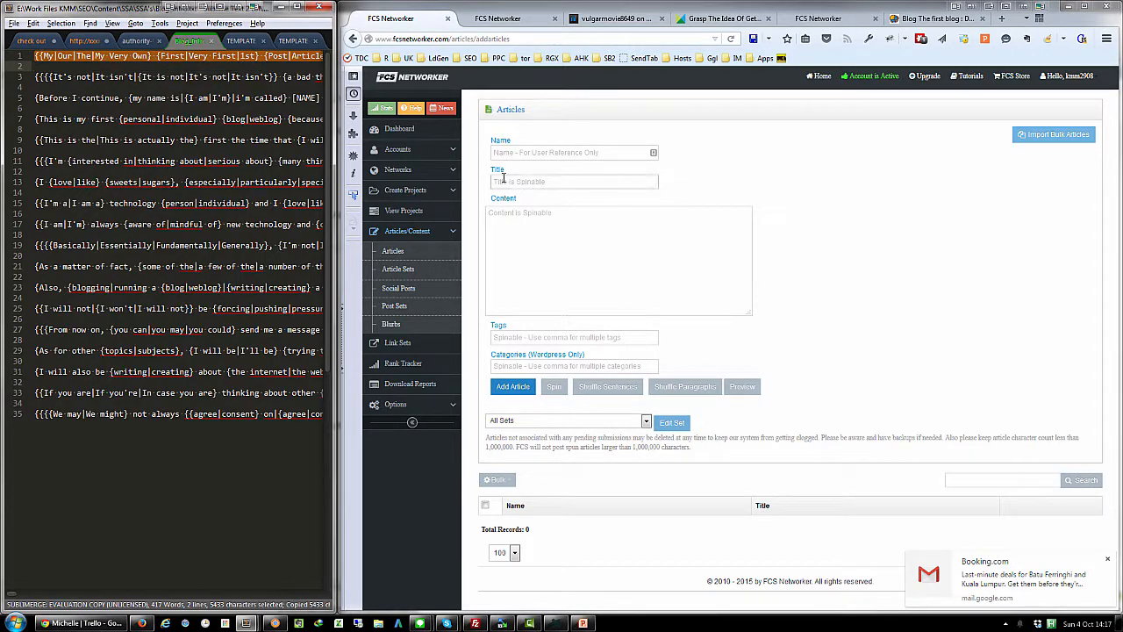
pyautogui.rightClick(504, 181)
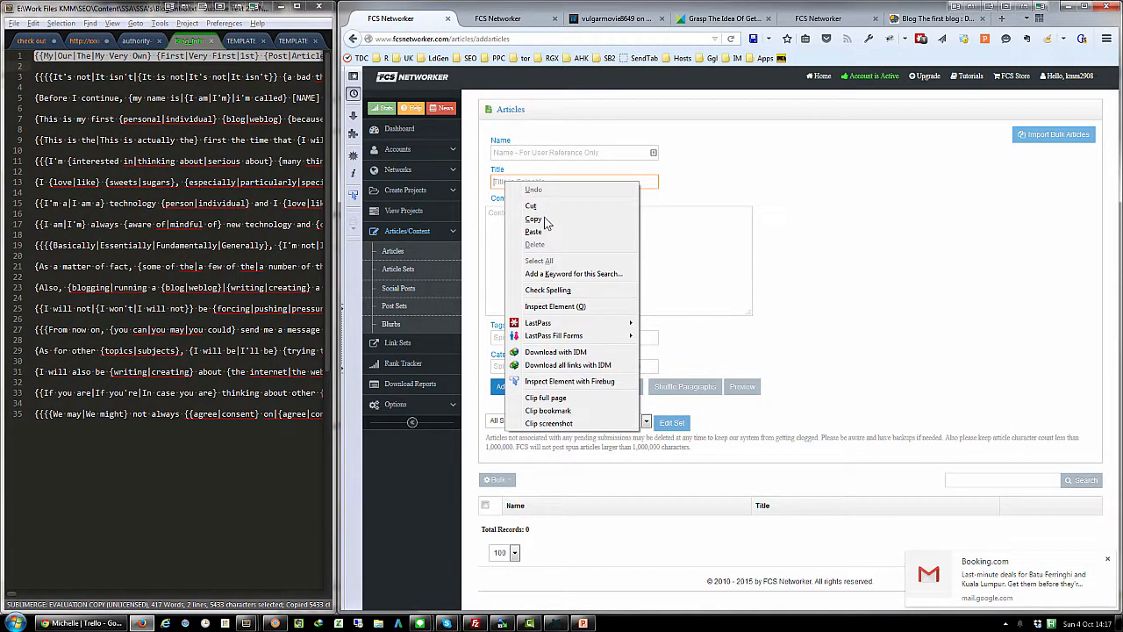
pyautogui.click(551, 232)
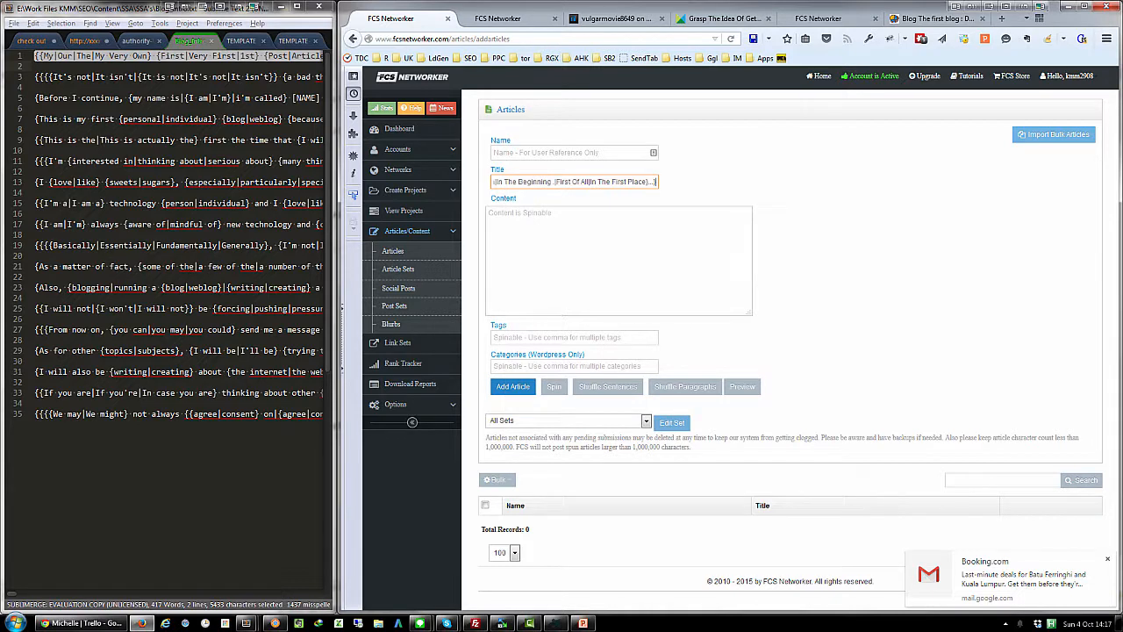
pyautogui.click(1108, 560)
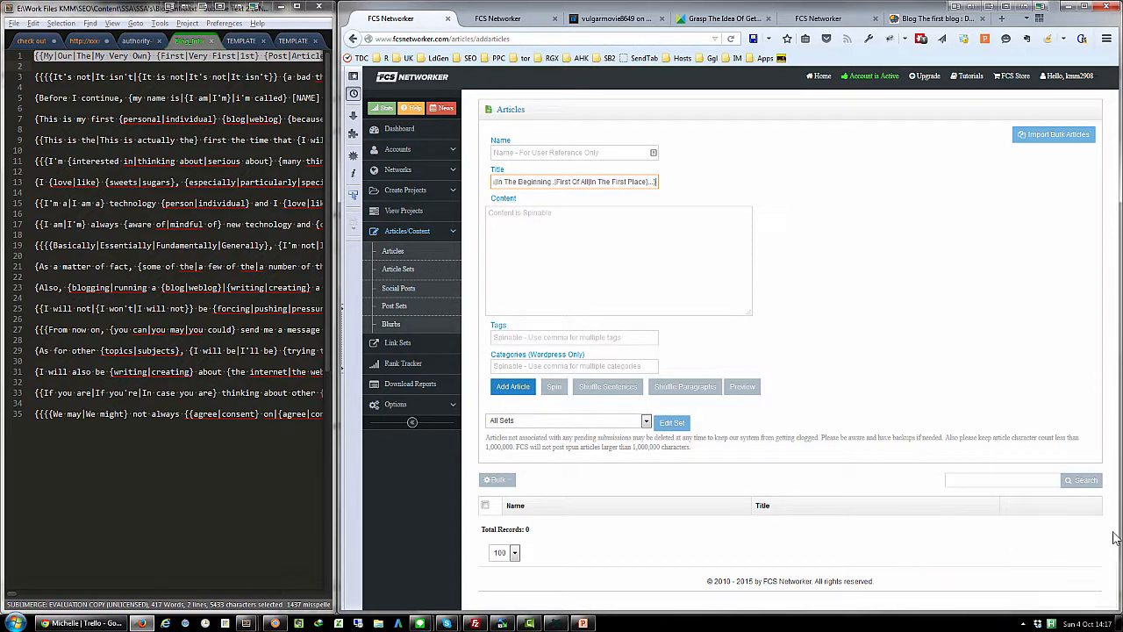
# - Name the new article xxx-article
pyautogui.click(507, 152)
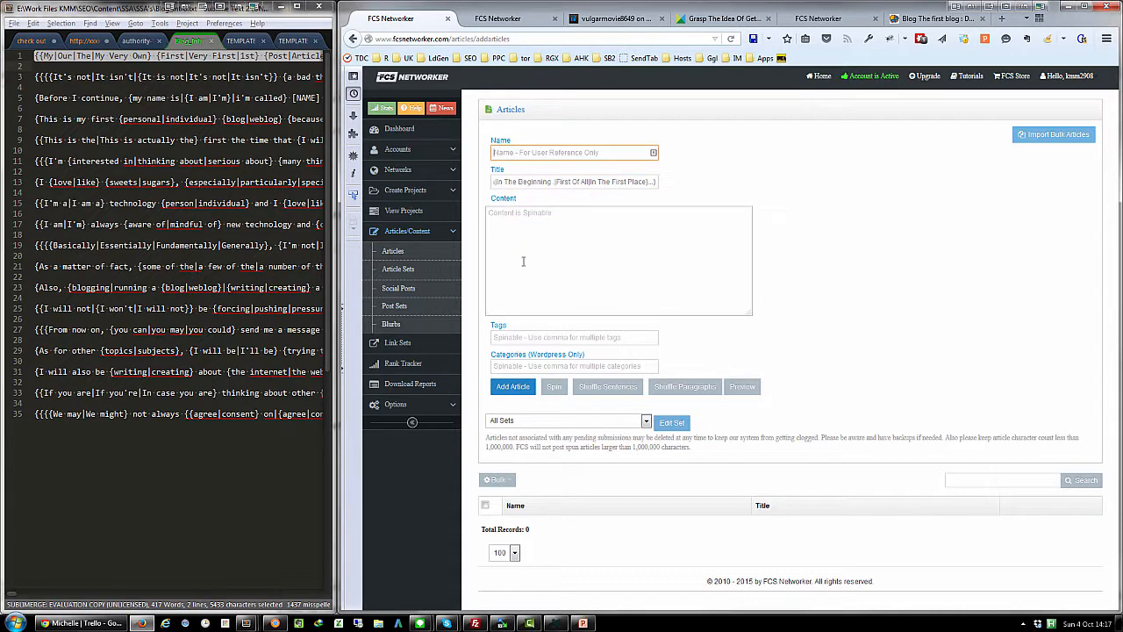
pyautogui.write('xxx')
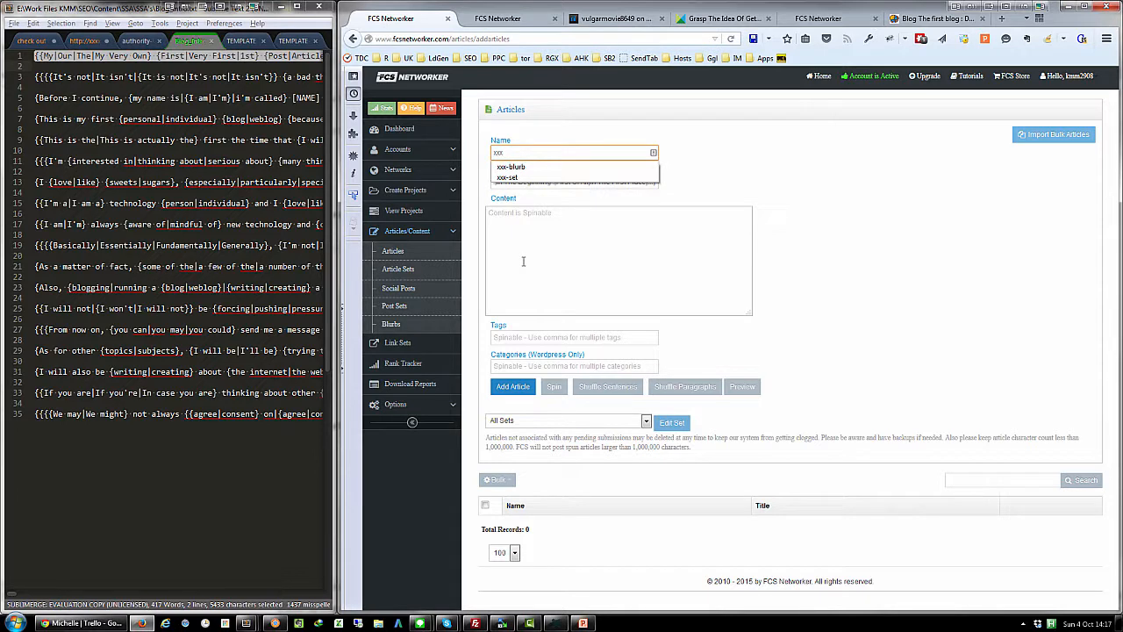
pyautogui.write('-article')
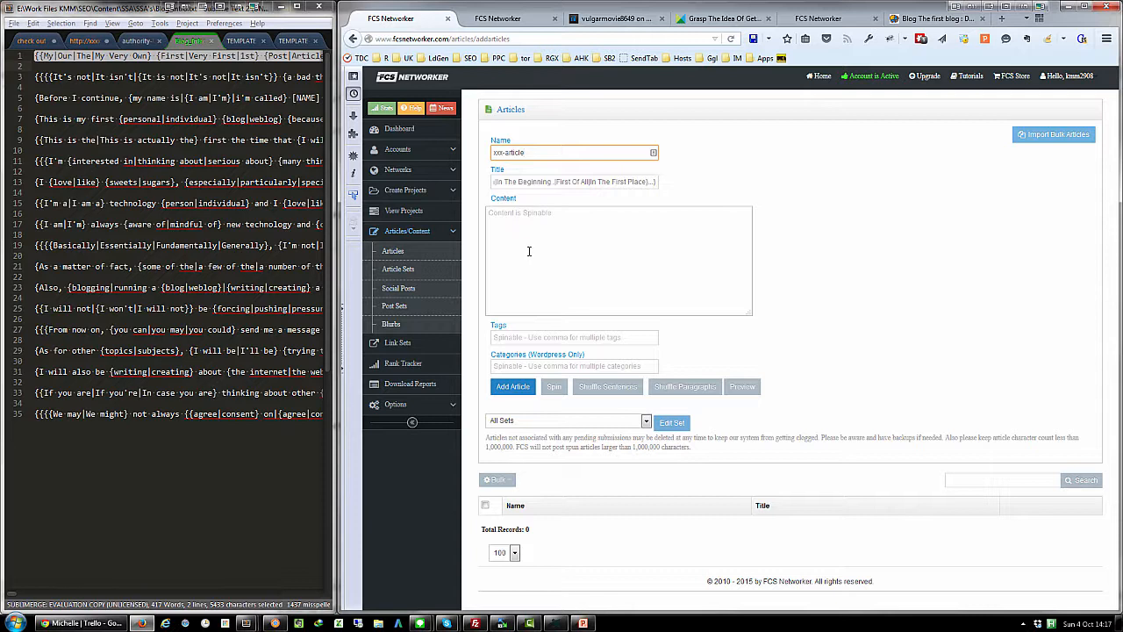
pyautogui.click(507, 181)
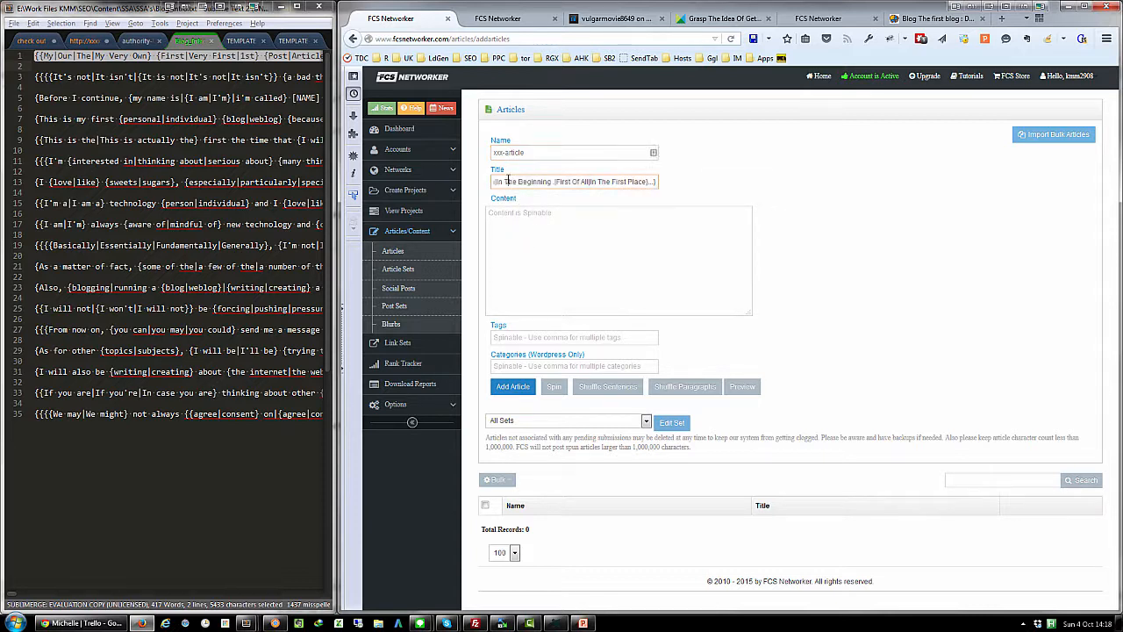
# - Copy the Blog_Intro text from line 3 to the end of the file into the article's content
pyautogui.click(36, 77)
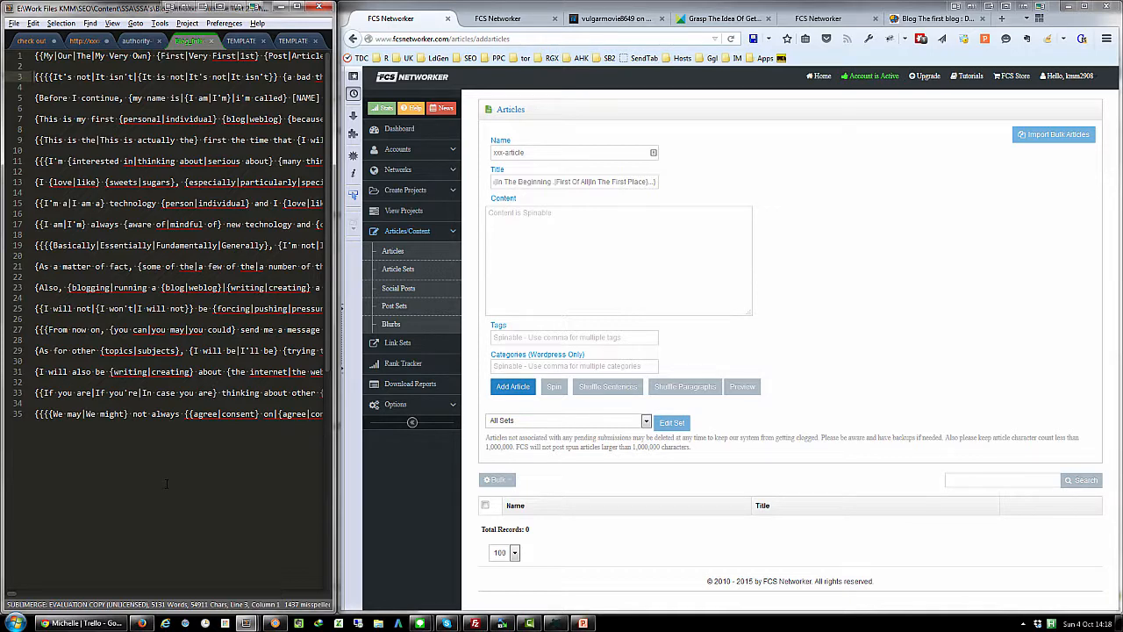
pyautogui.hotkey('ctrl', 'shift', 'End')
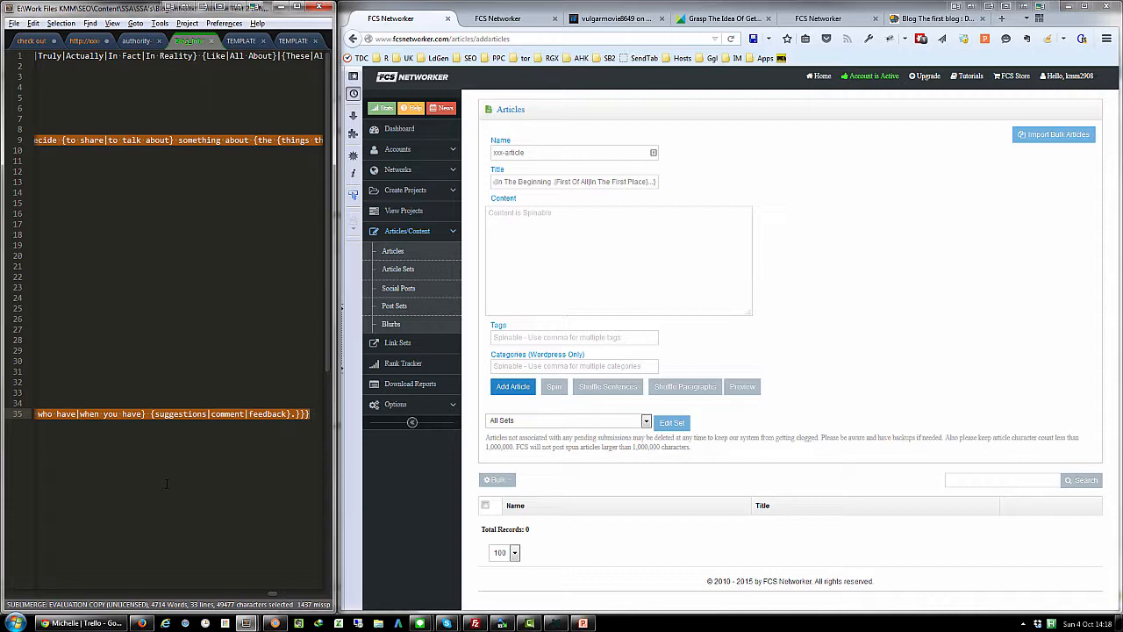
pyautogui.hotkey('ctrl', 'c')
pyautogui.click(571, 250)
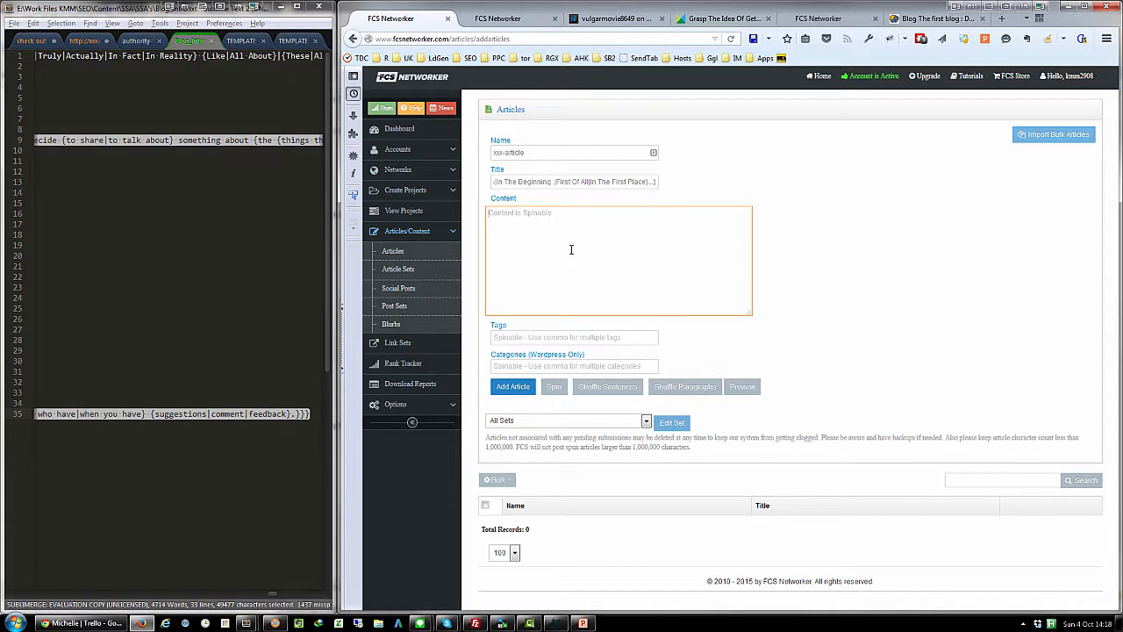
pyautogui.hotkey('ctrl', 'v')
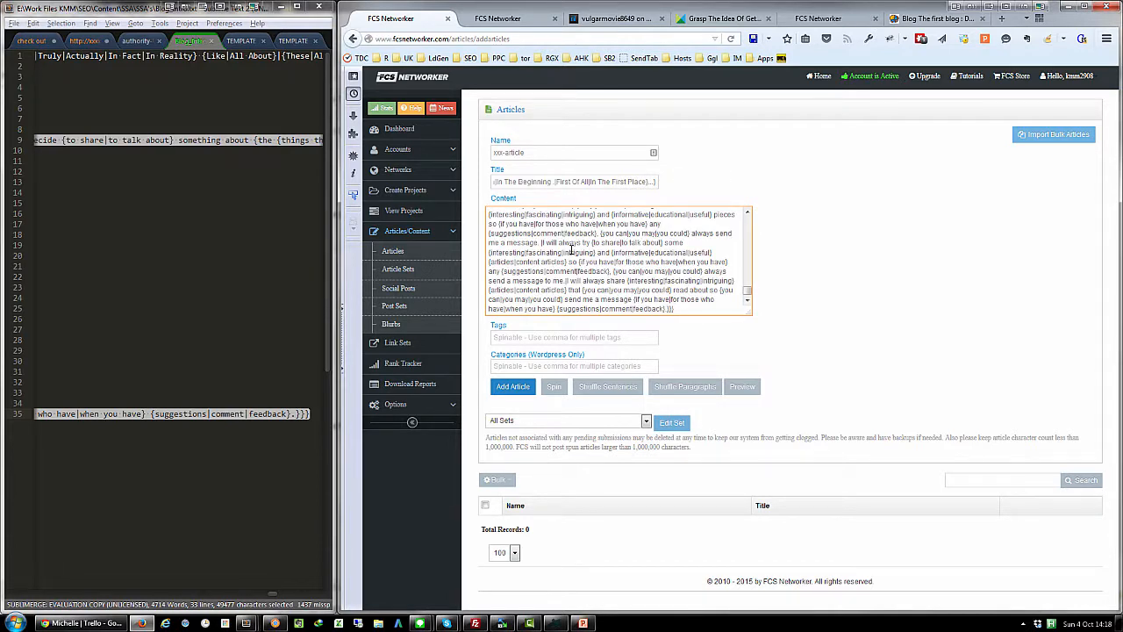
# - Leave the tags empty, preview a spun version of the article and read it through to the end
pyautogui.click(642, 337)
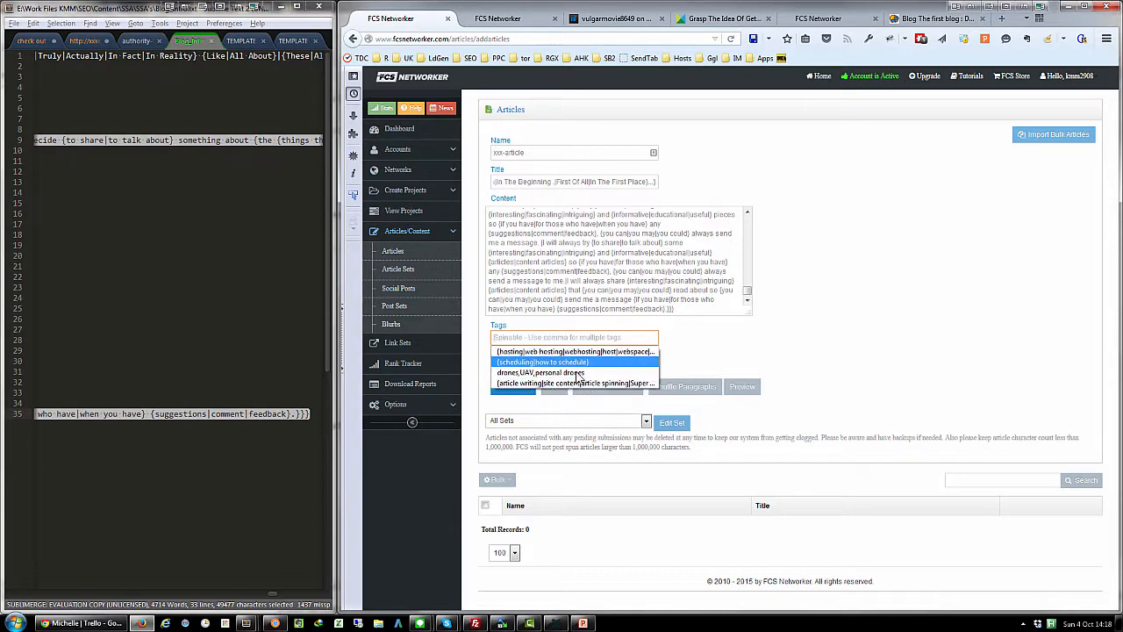
pyautogui.click(638, 336)
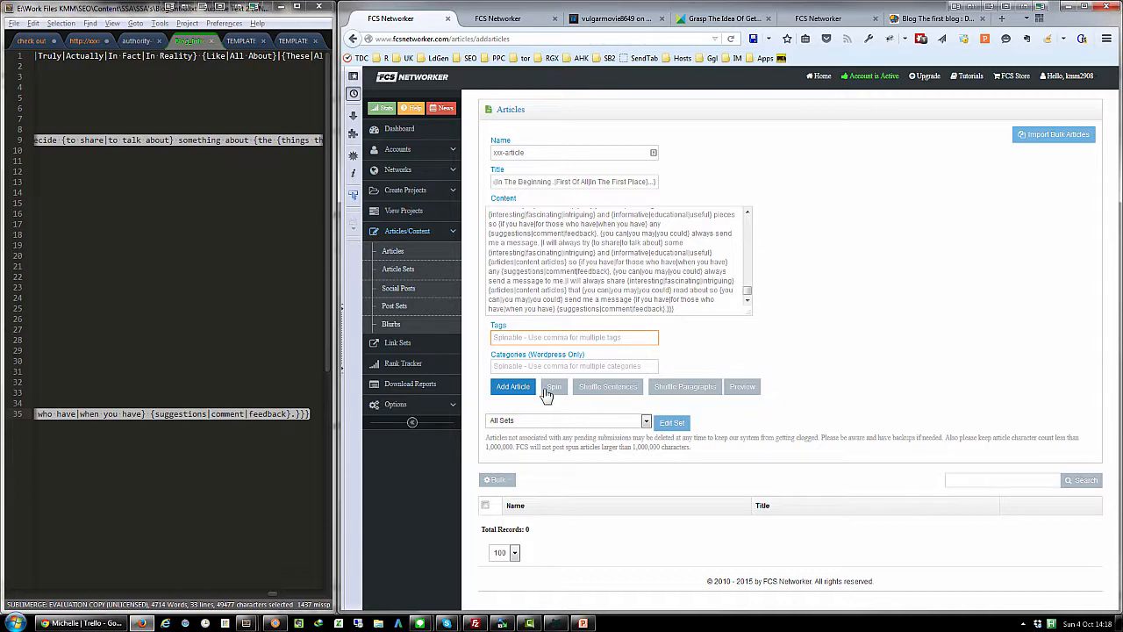
pyautogui.click(742, 387)
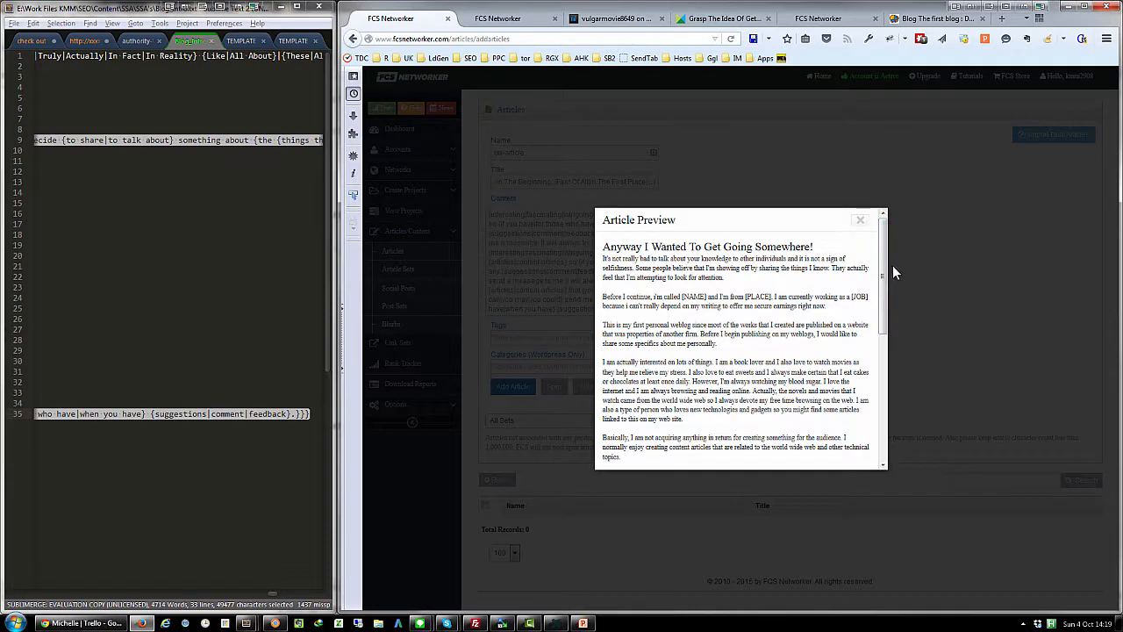
pyautogui.moveTo(886, 262)
pyautogui.mouseDown()
pyautogui.moveTo(889, 392)
pyautogui.moveTo(888, 249)
pyautogui.mouseUp()
pyautogui.scroll(-3, 886, 307)
pyautogui.moveTo(889, 320); pyautogui.dragTo(895, 439)
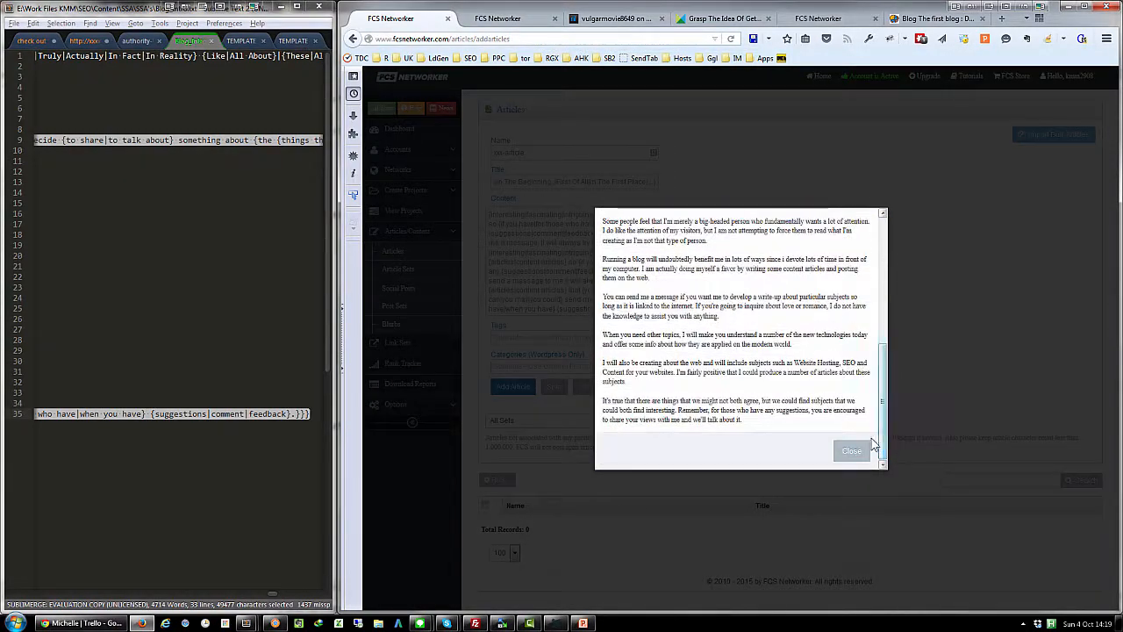
pyautogui.click(850, 449)
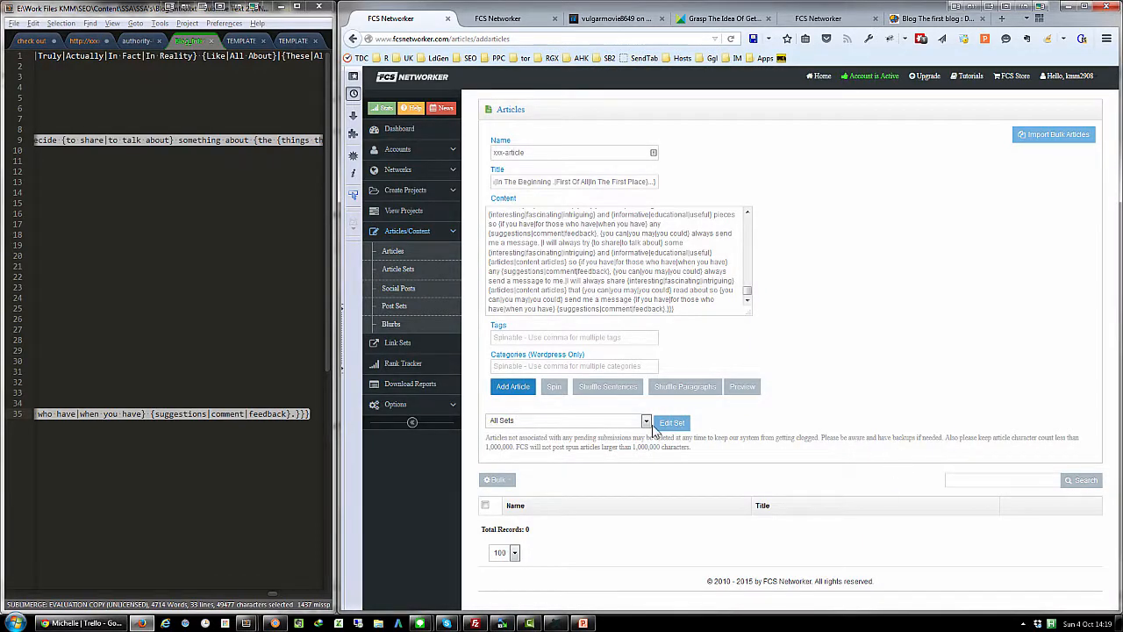
# - Add xxx-article to the articles and check its entry in the article list
pyautogui.click(514, 387)
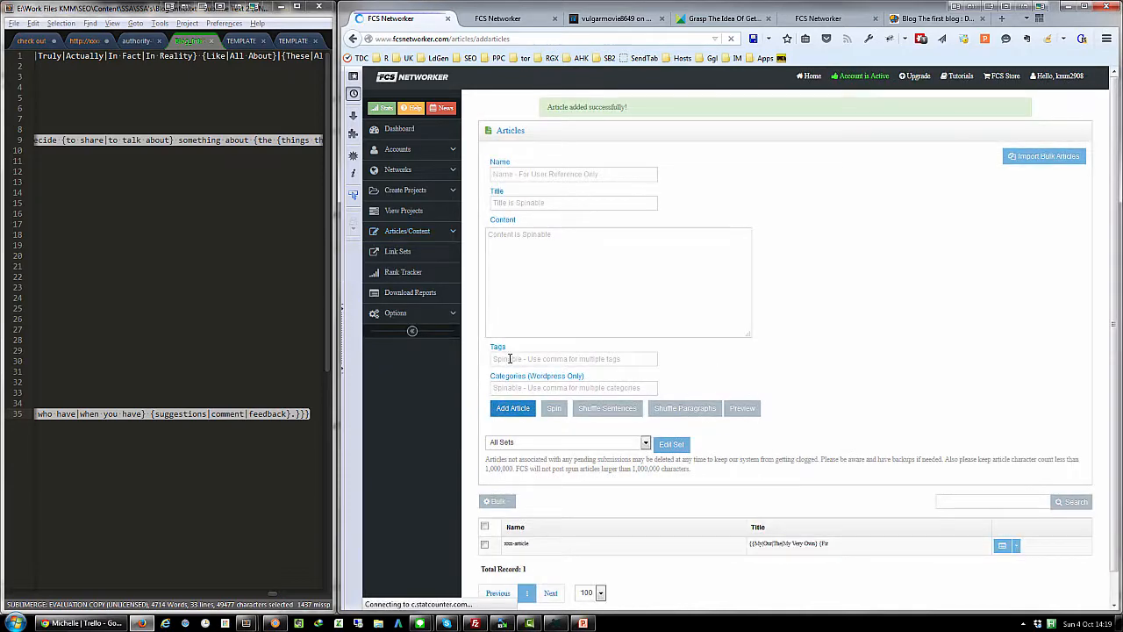
pyautogui.scroll(-1, 529, 539)
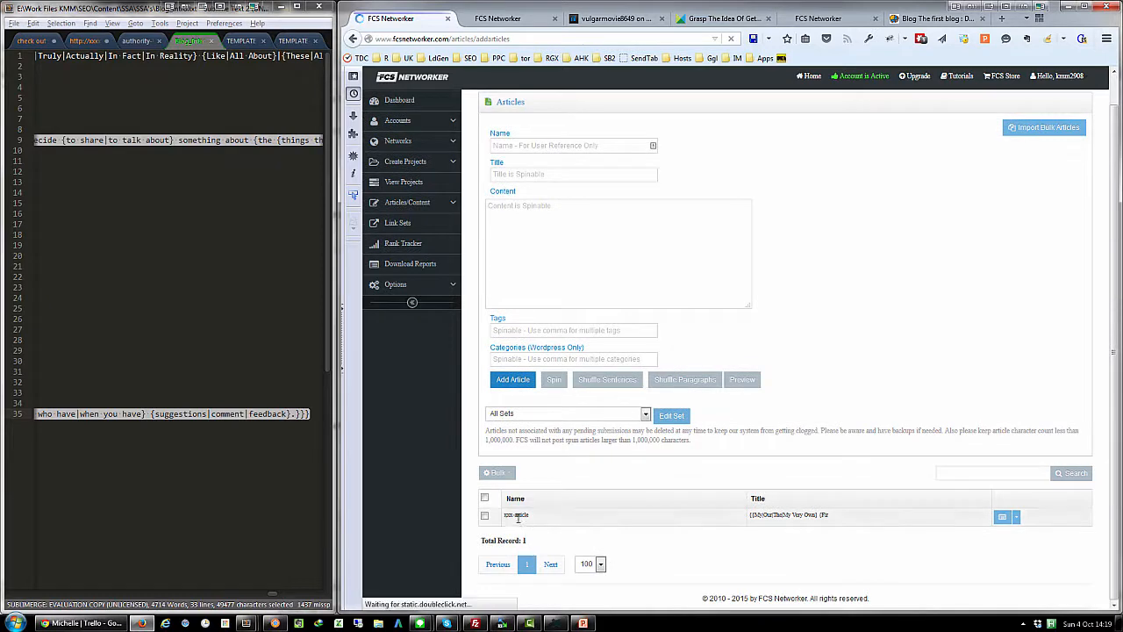